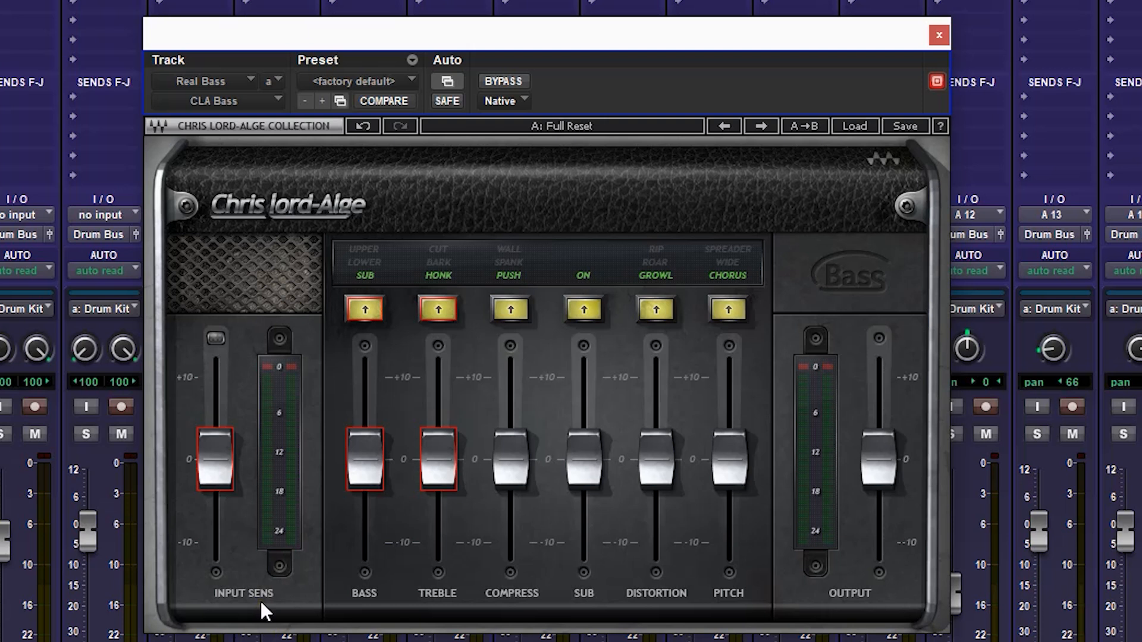
Lower Input Sens to -0.6, lower the Bass fader to about -3.5, and cycle the Bass modes until the section is off.
mouse_move(216, 459)
left_mouse_down()
mouse_move(199, 308)
mouse_move(219, 467)
left_mouse_up()
double_click(213, 459)
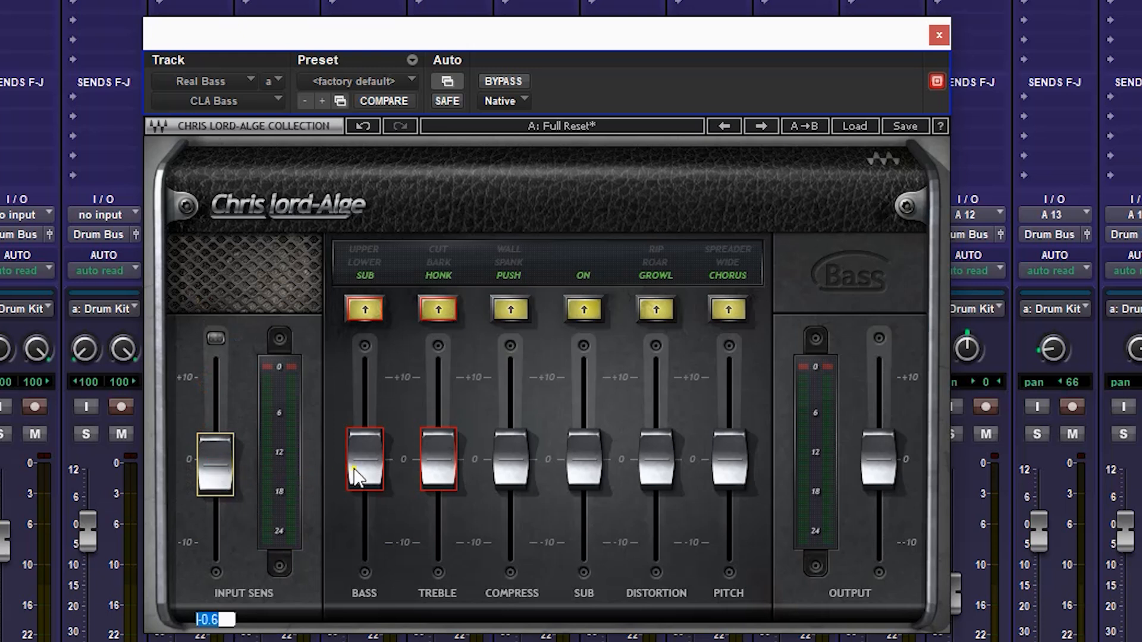
left_click(365, 473)
mouse_move(365, 467)
left_mouse_down()
mouse_move(366, 333)
mouse_move(366, 446)
left_mouse_up()
left_click(369, 309)
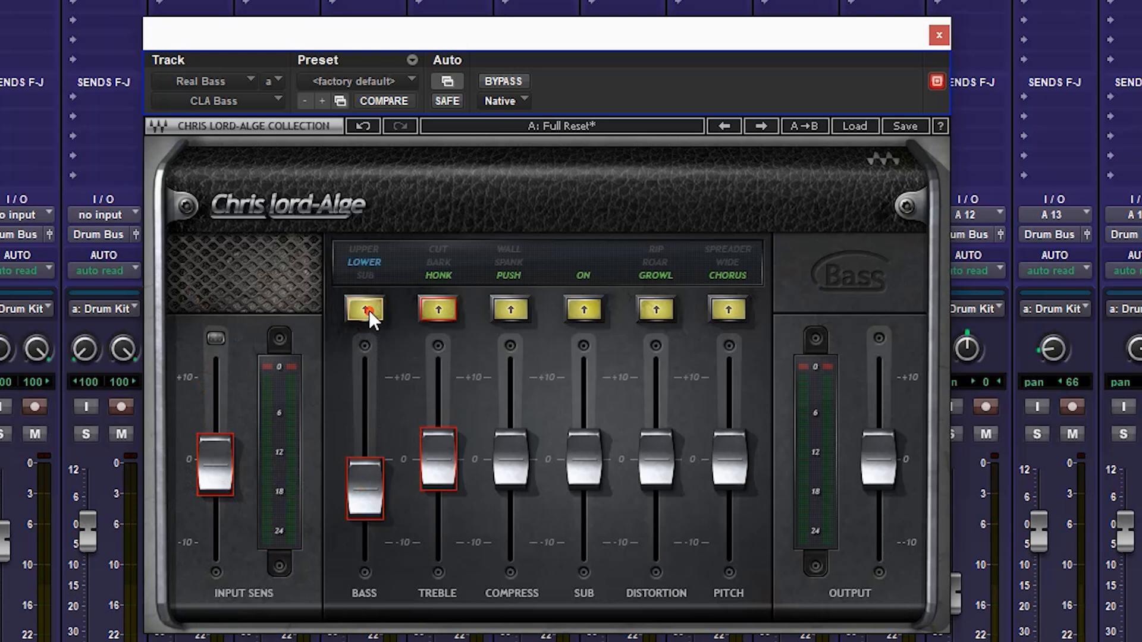
Raise the Treble fader to about +4.5 and cycle its modes from Honk through Bark and Cut to off.
left_click_drag(440, 464, 441, 339)
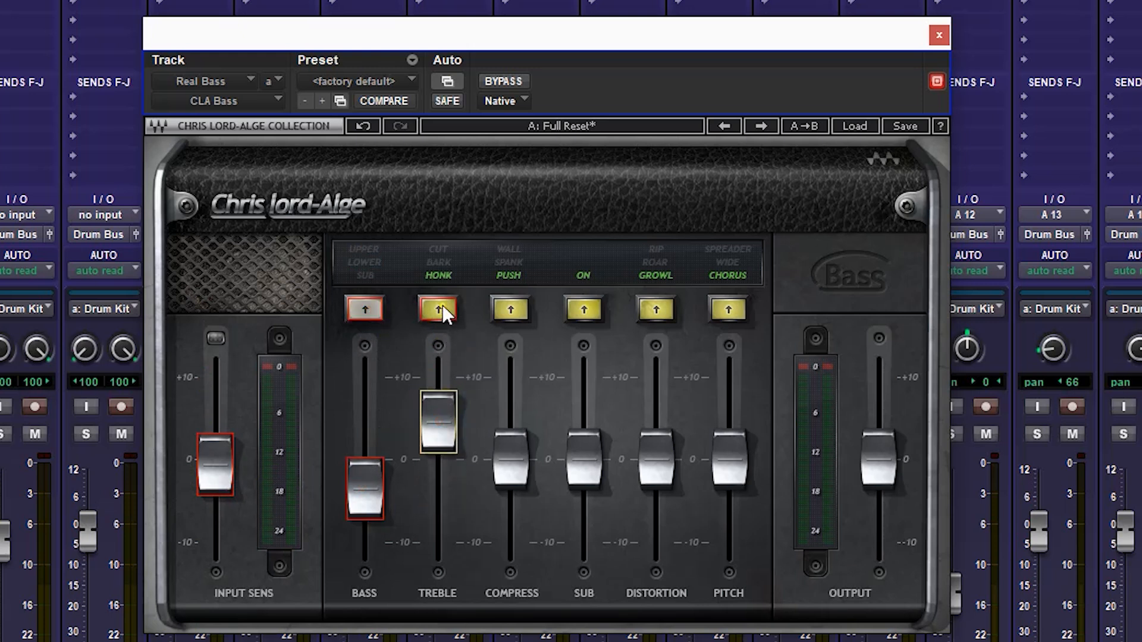
left_click(442, 307)
left_click(442, 307)
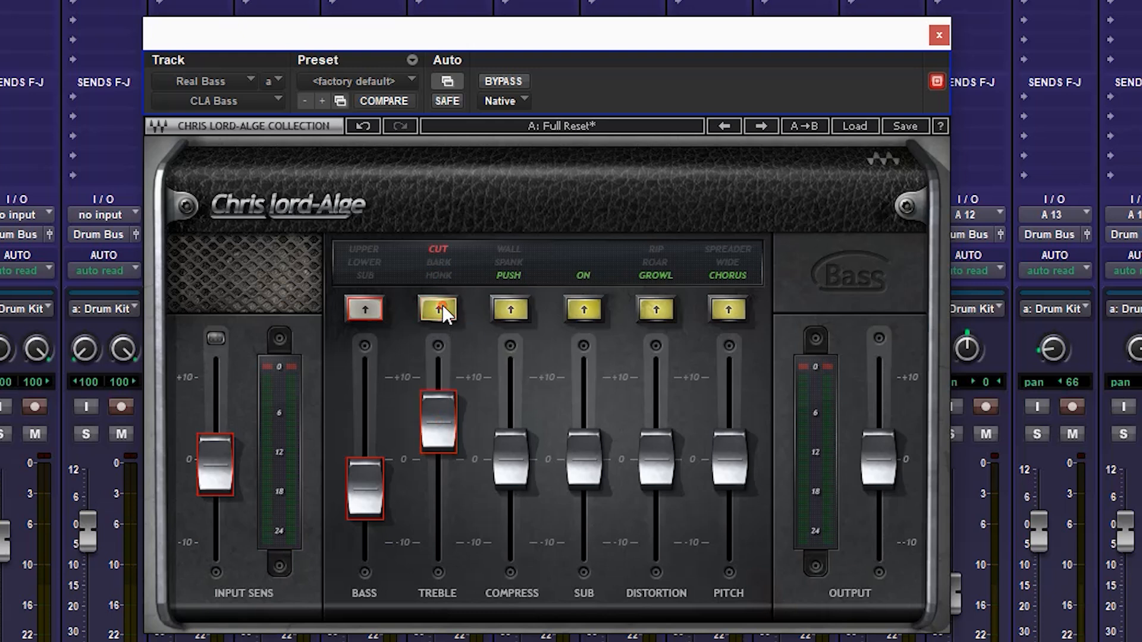
left_click(443, 307)
Raise the Compress fader slightly and cycle its modes through Spank and Wall back to Push.
left_click_drag(518, 478, 509, 443)
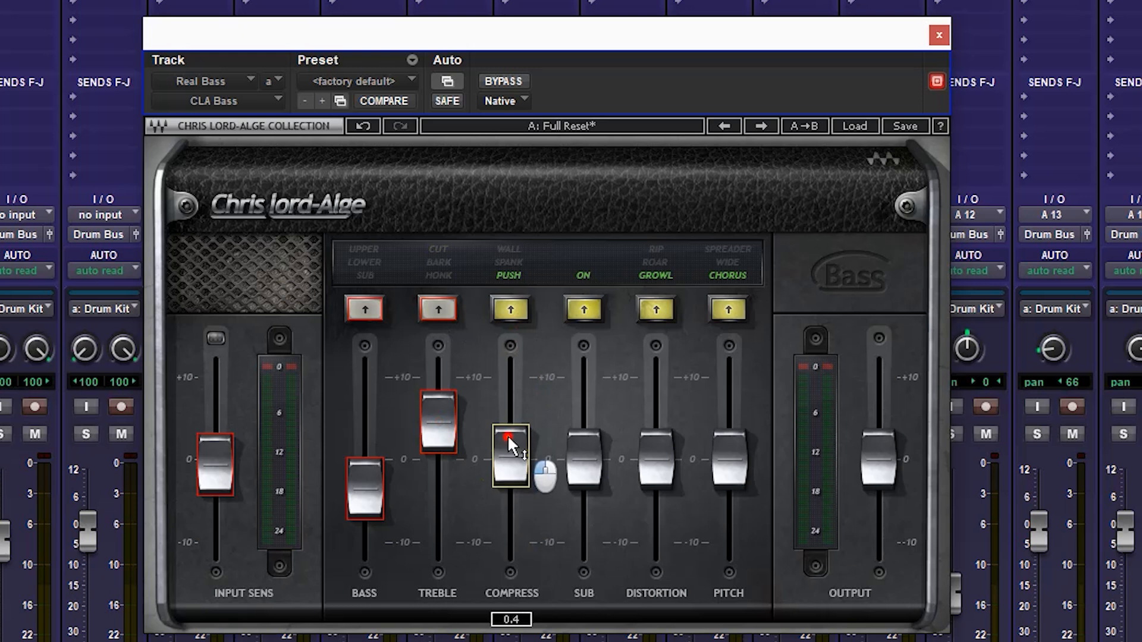
left_click(510, 307)
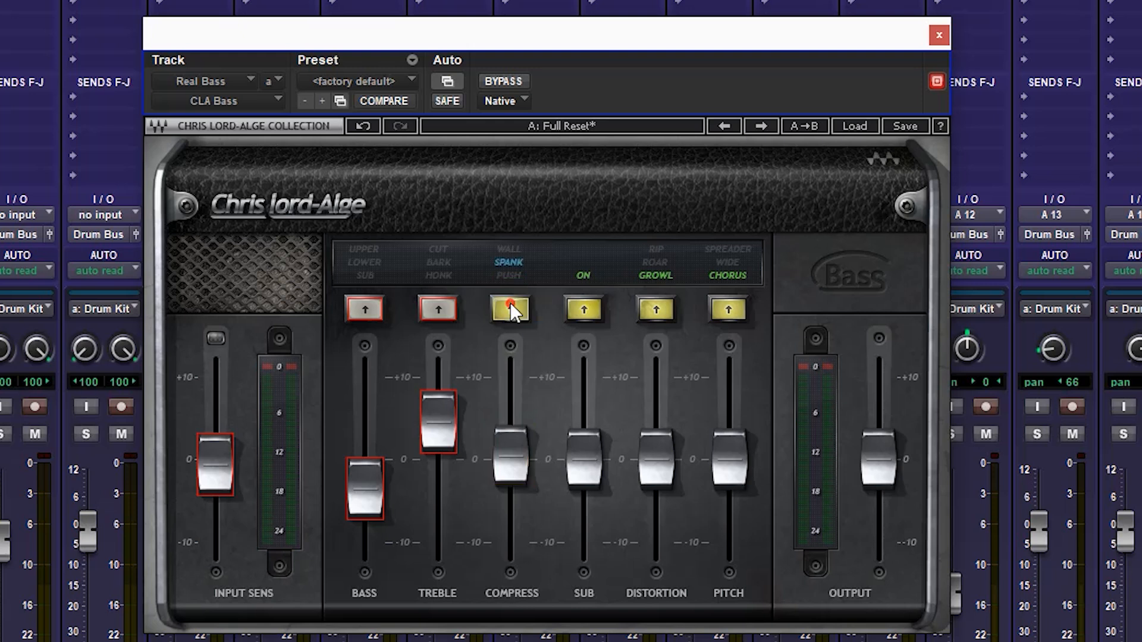
left_click(509, 307)
left_click(510, 306)
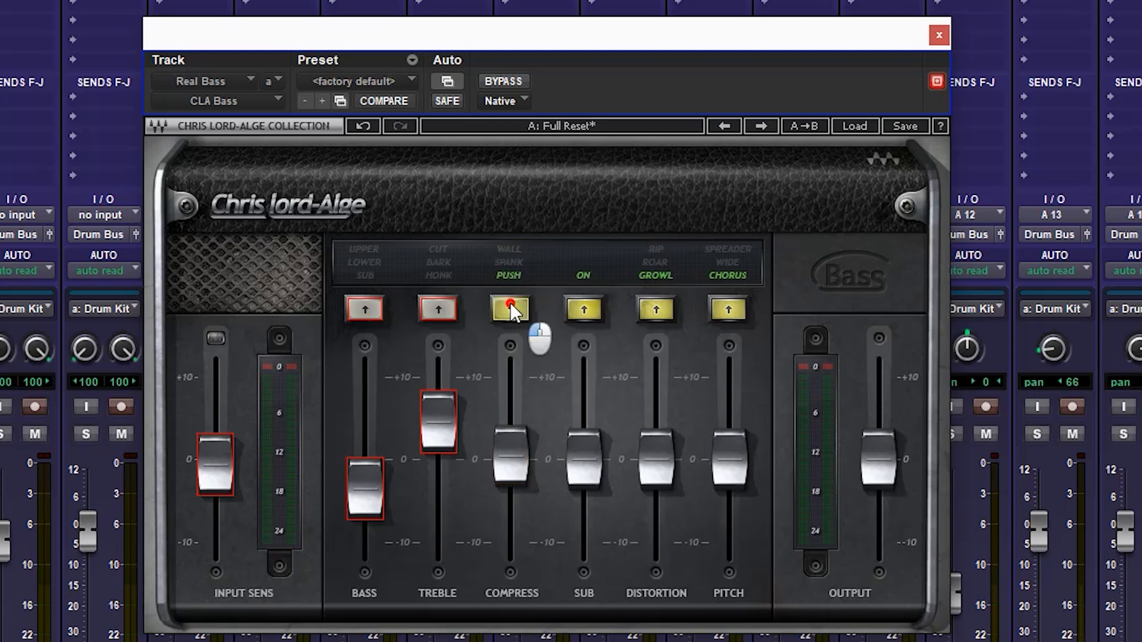
Raise the Sub fader to about +8 and Distortion to about +4.5, cycling the Distortion modes through Roar and Rip to off.
left_click_drag(587, 479, 588, 413)
left_click_drag(664, 486, 664, 444)
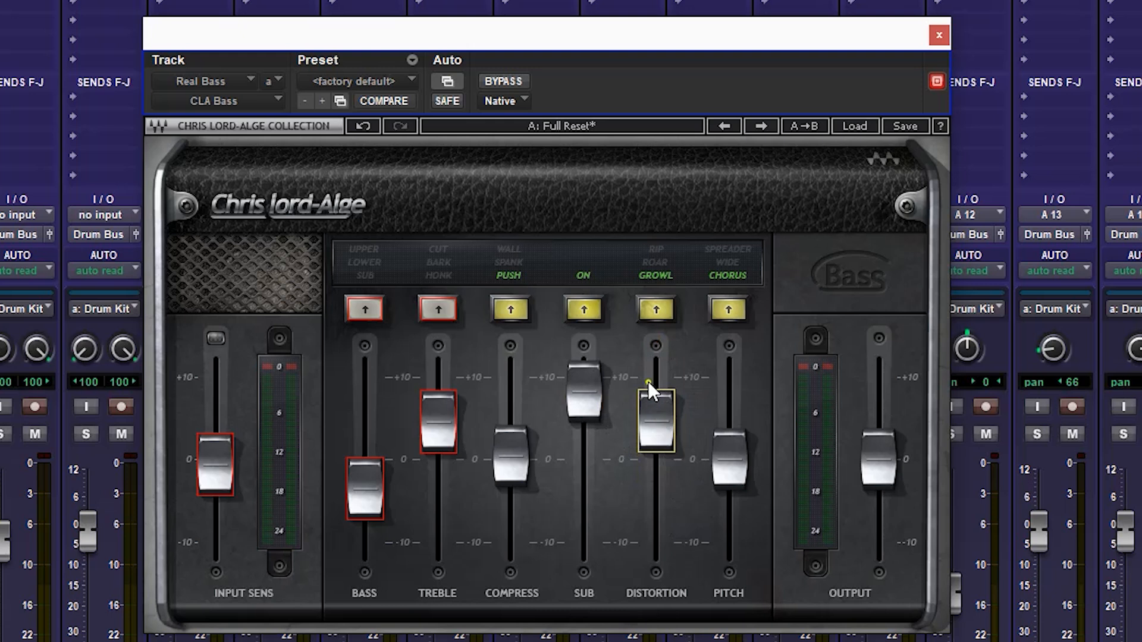
left_click(663, 313)
left_click(663, 313)
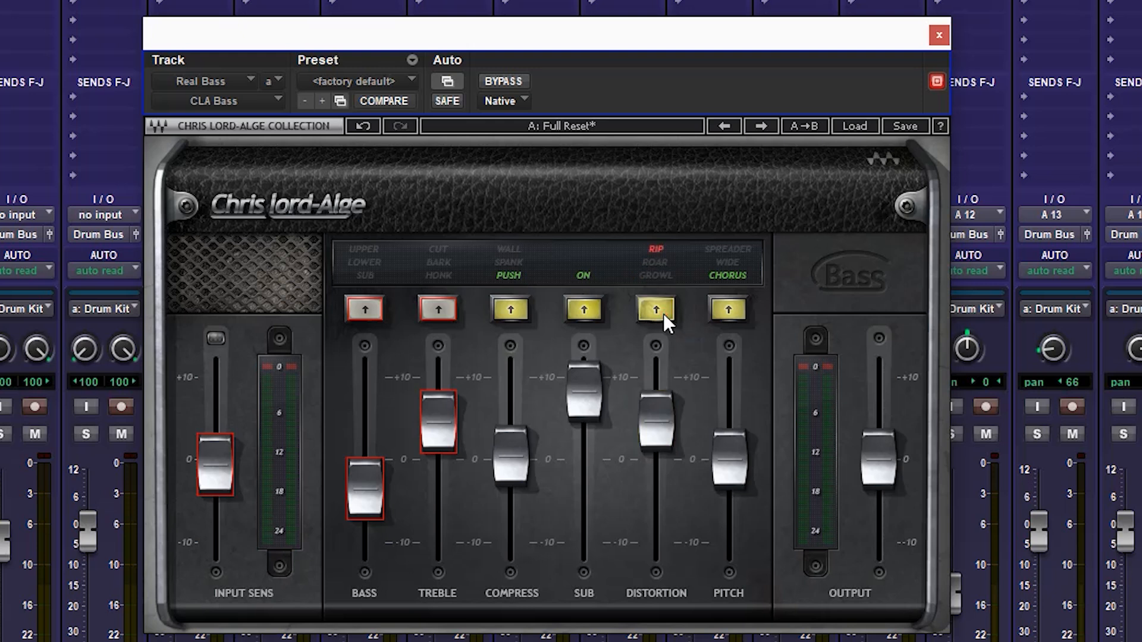
left_click(662, 313)
Lower the Pitch fader slightly, cycle its modes back to Chorus, and adjust the Output fader.
mouse_move(731, 470)
left_mouse_down()
mouse_move(730, 424)
mouse_move(731, 479)
left_mouse_up()
left_click(728, 310)
left_click(728, 309)
left_click(727, 310)
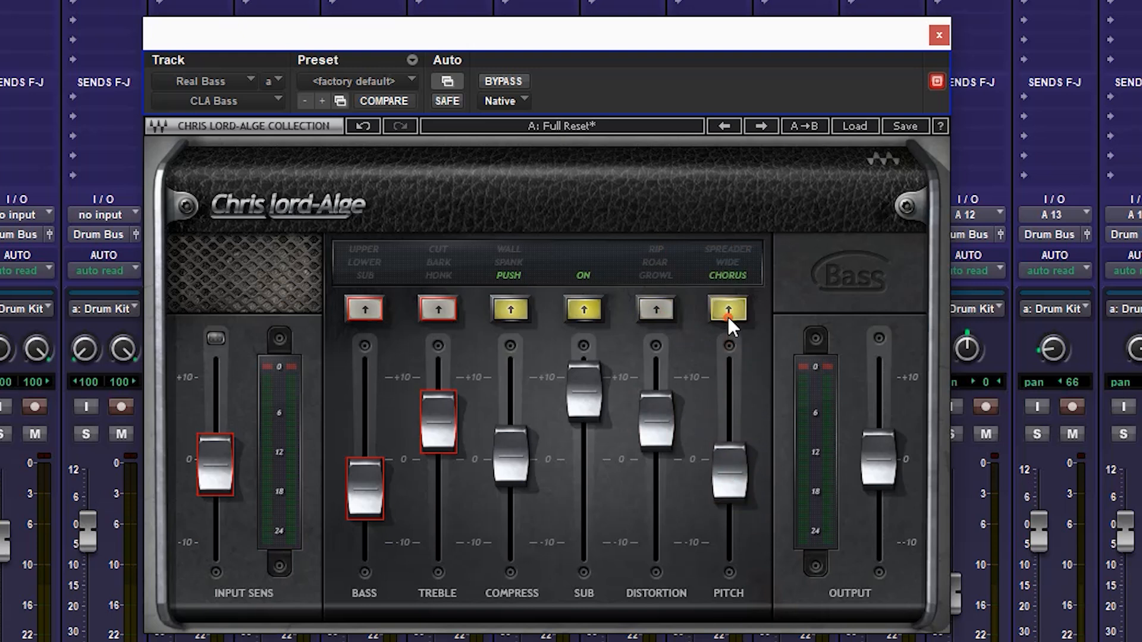
mouse_move(895, 476)
left_mouse_down()
mouse_move(886, 416)
mouse_move(891, 461)
left_mouse_up()
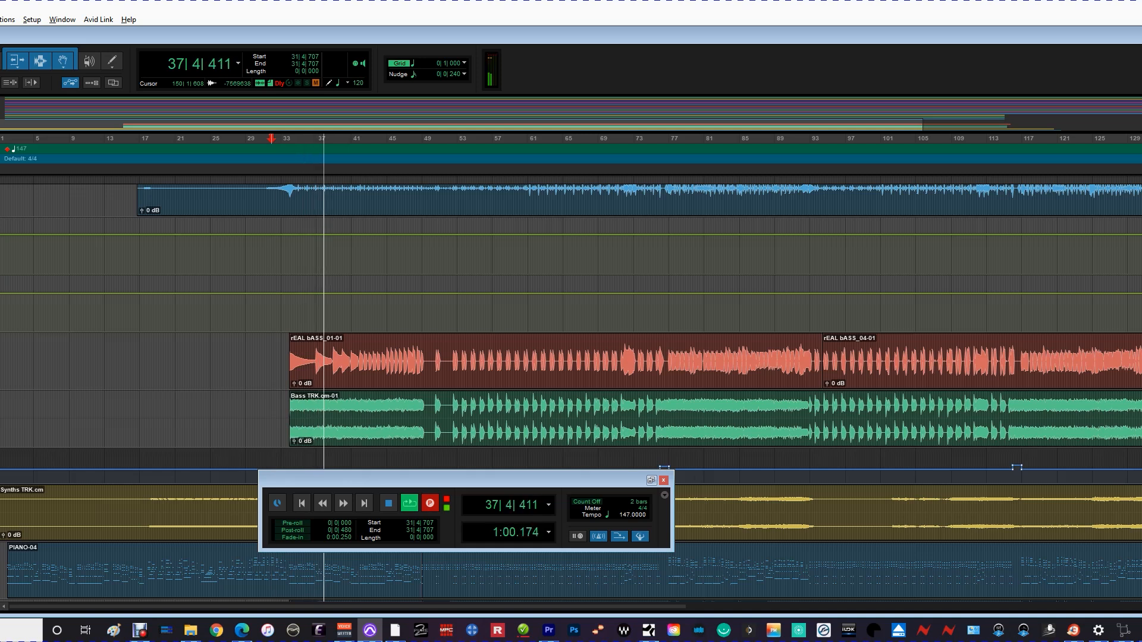
Show the Mix window during playback and audition the Real Bass track and the BasTRK.cm track in solo, one after the other.
key("ctrl+equal")
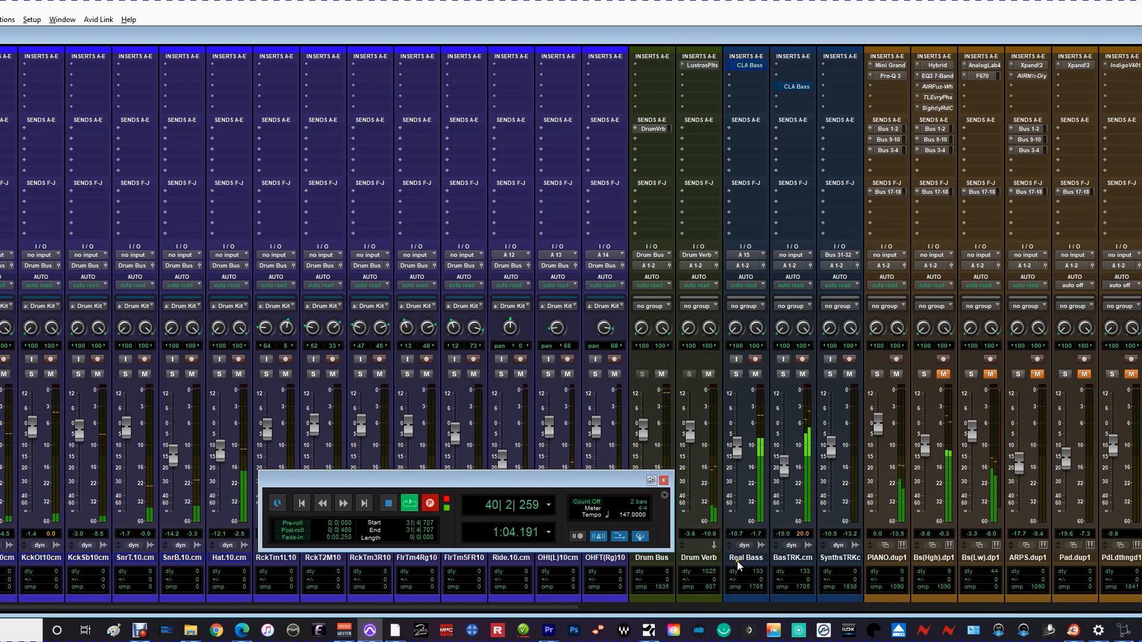
left_click(736, 373)
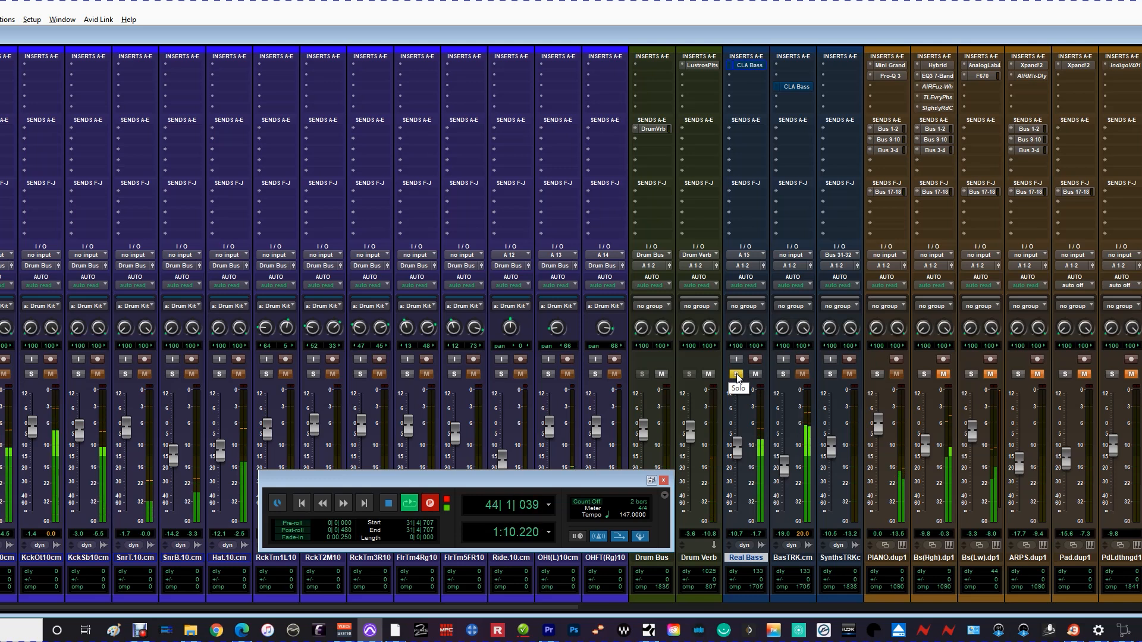
left_click(736, 374)
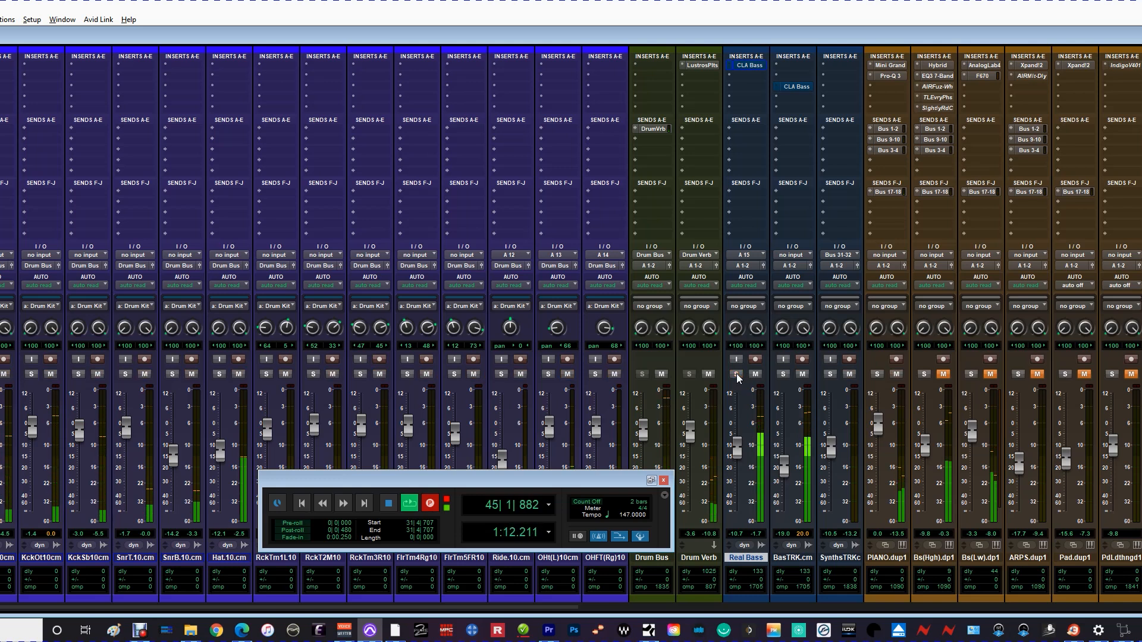
left_click(784, 375)
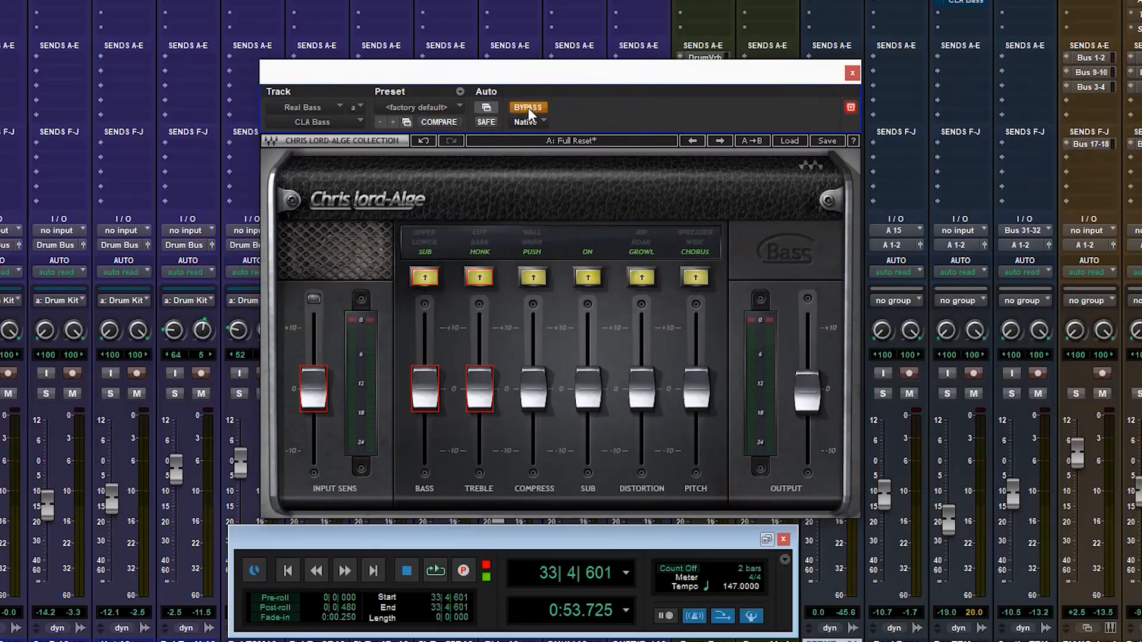
Turn off the Bass, Treble, Compress, Sub, Distortion and Pitch sections in the Real Bass track's CLA Bass plug-in.
left_click(418, 251)
left_click(478, 251)
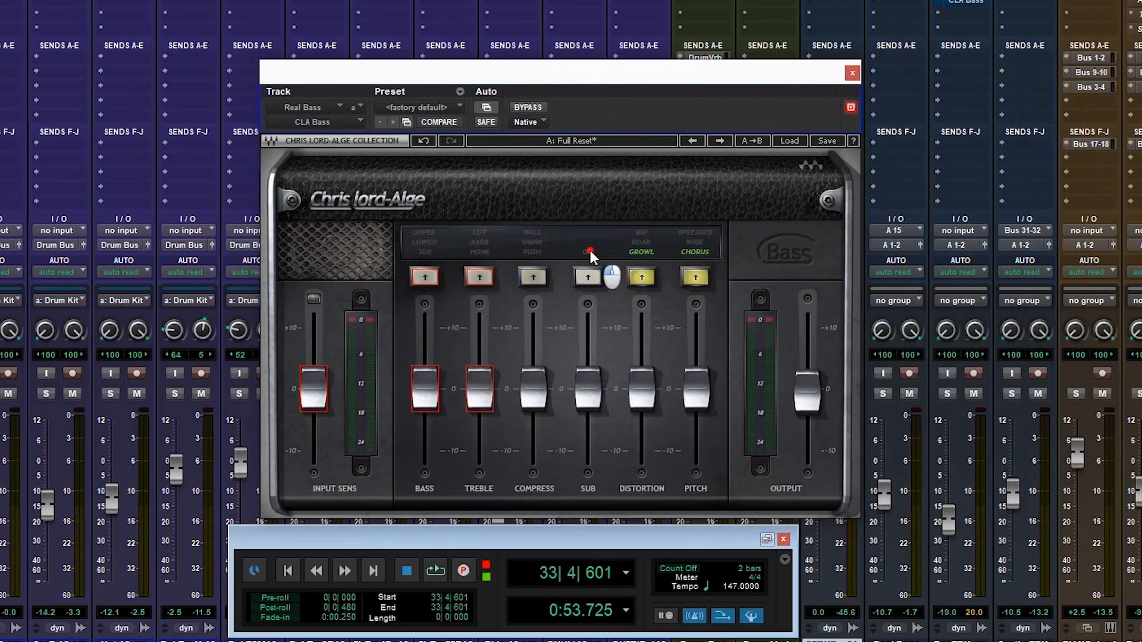
left_click(634, 251)
left_click(690, 251)
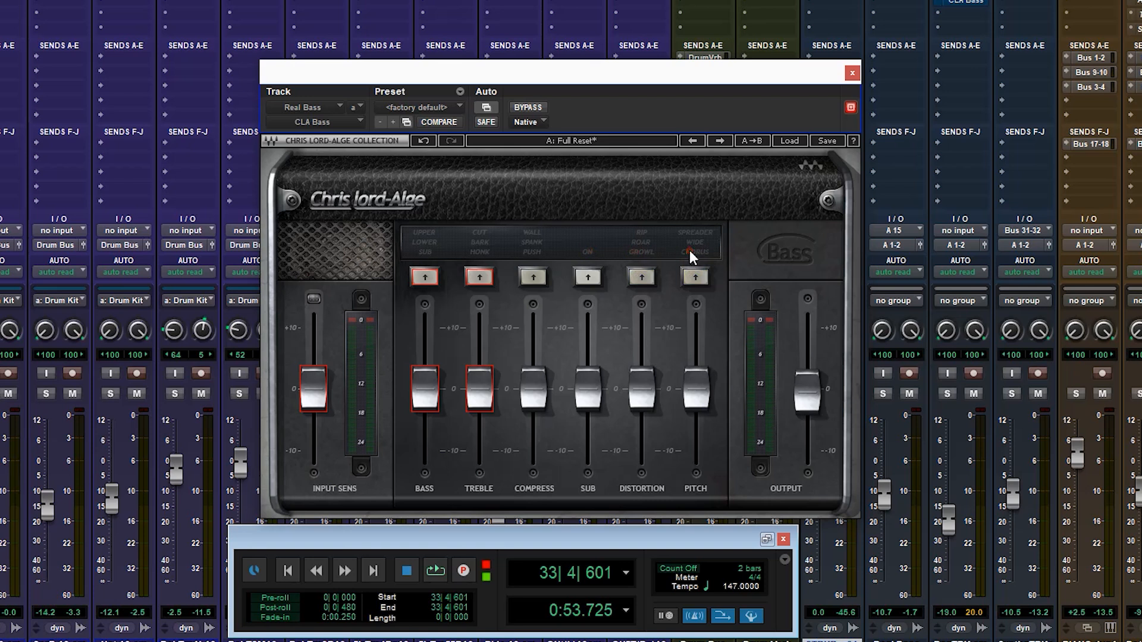
Solo the Real Bass track, start playback, and compare the sound with CLA Bass bypassed and active.
left_click(881, 393)
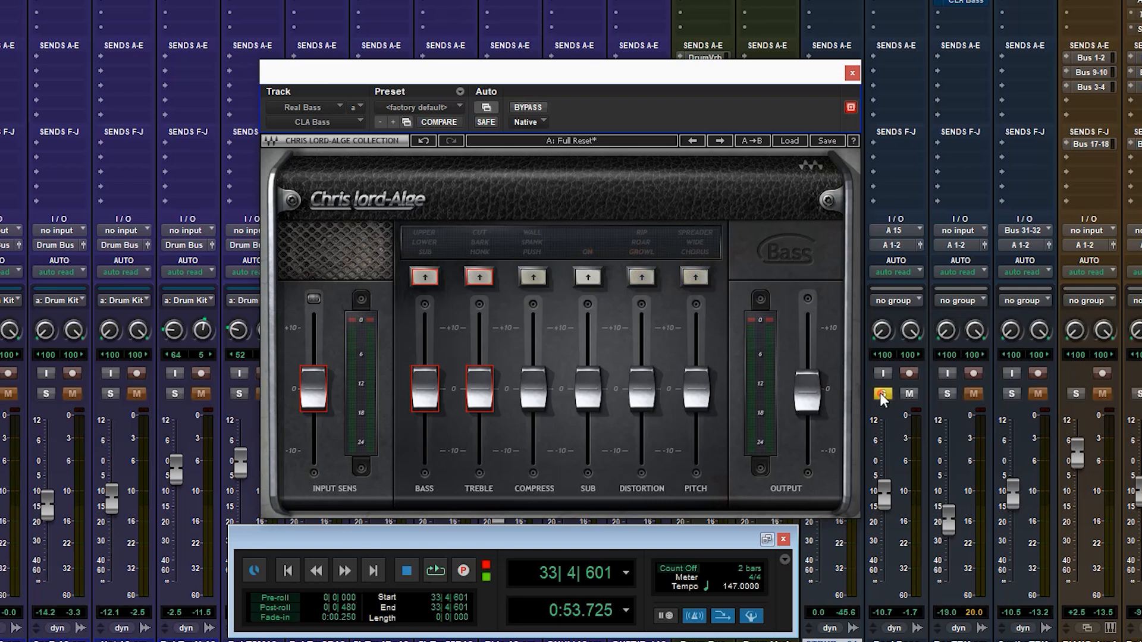
key("space")
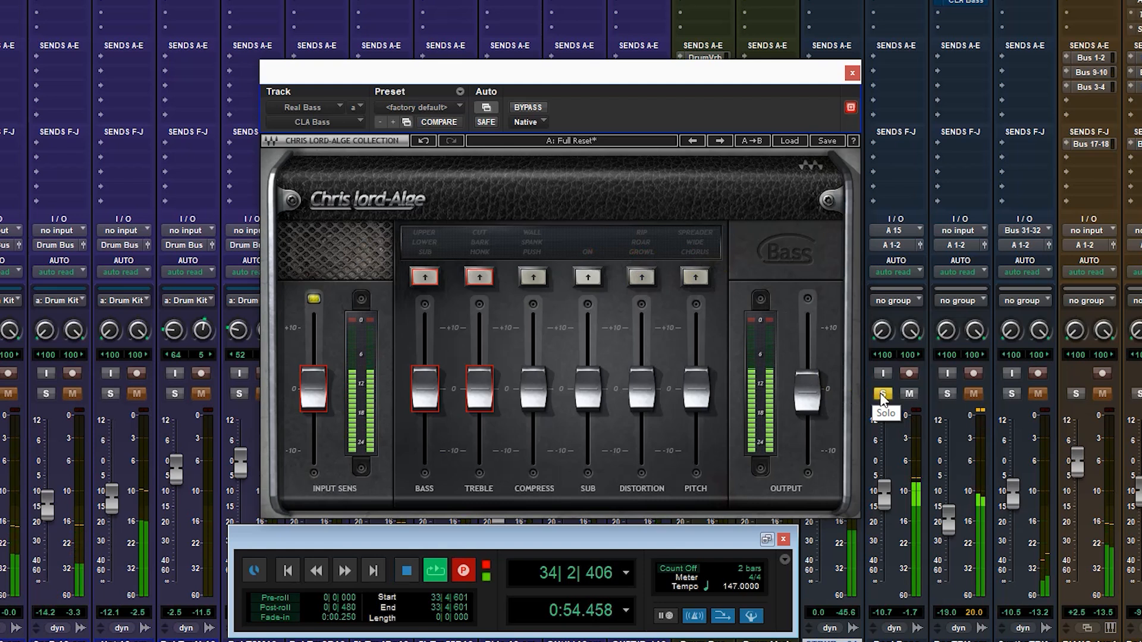
left_click(528, 109)
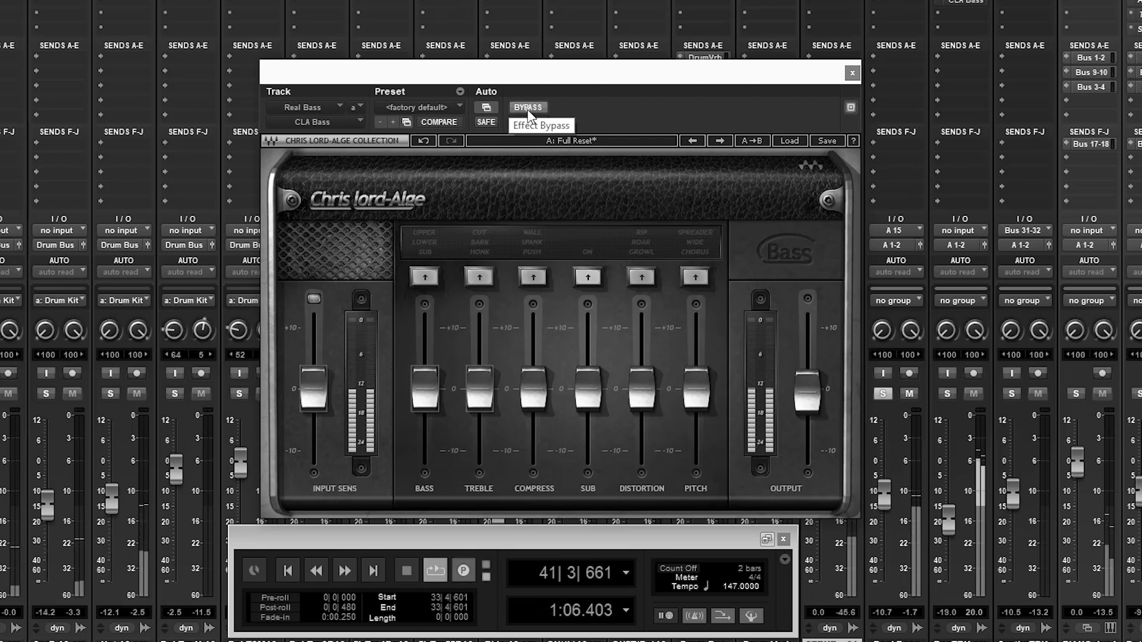
left_click(526, 110)
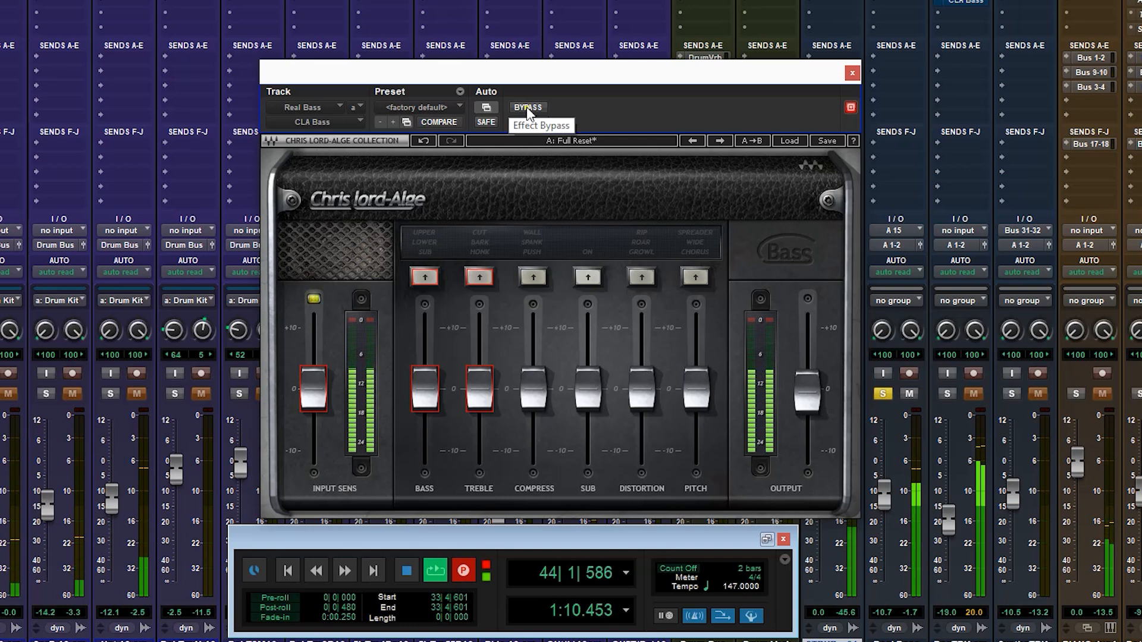
left_click(527, 108)
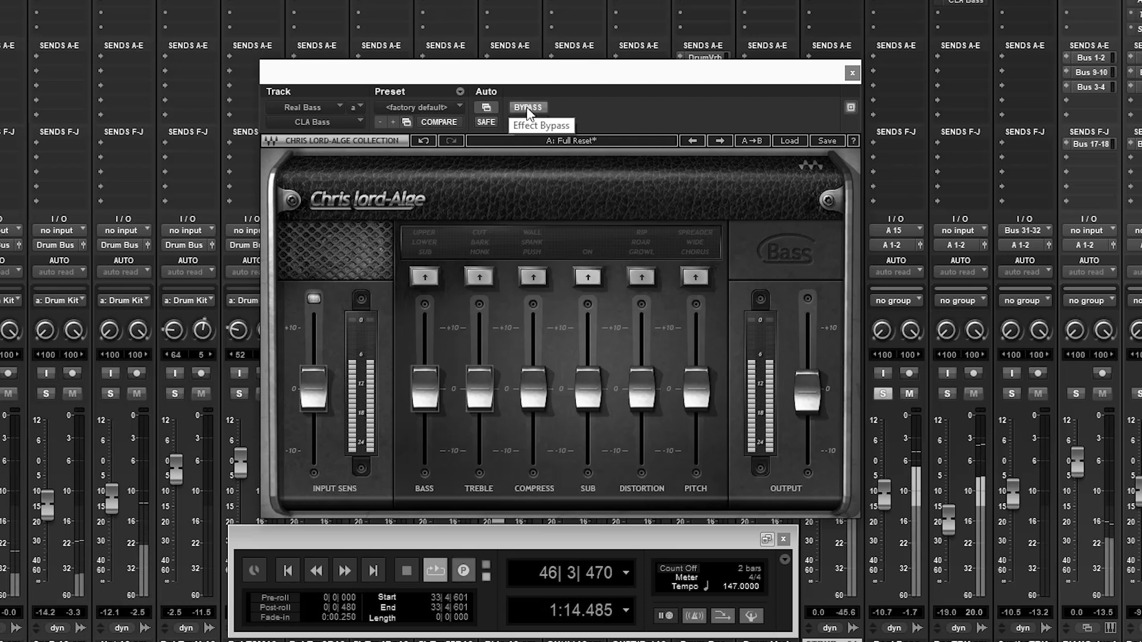
left_click(527, 109)
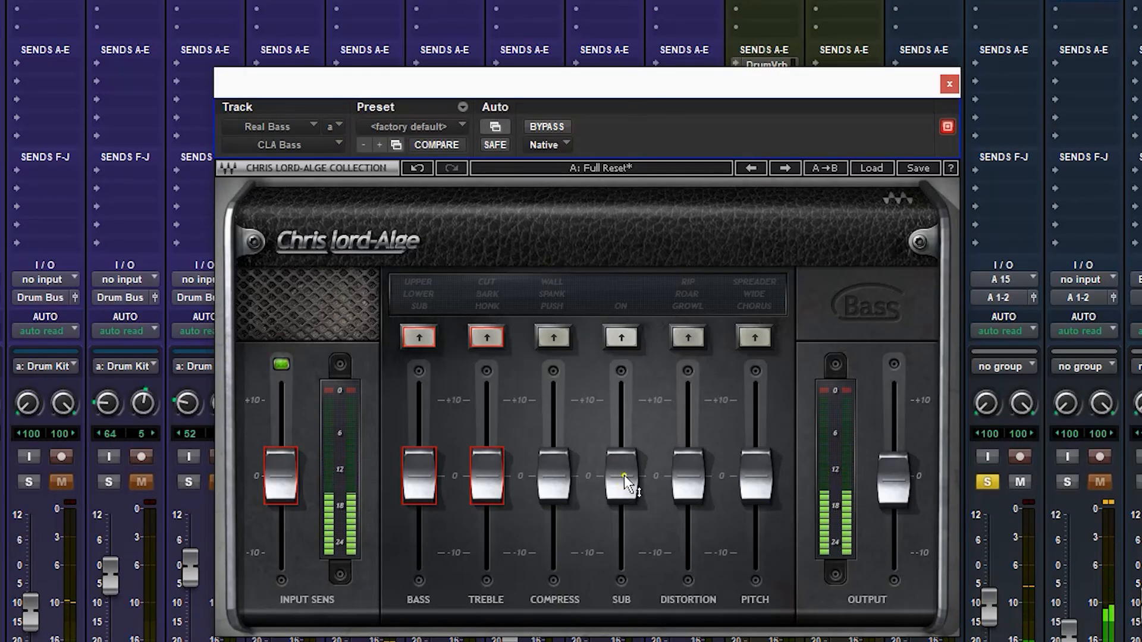
Turn on the Sub section, raise its fader to about +9, and switch it off and back on to compare.
left_click(618, 303)
left_click_drag(620, 483, 627, 328)
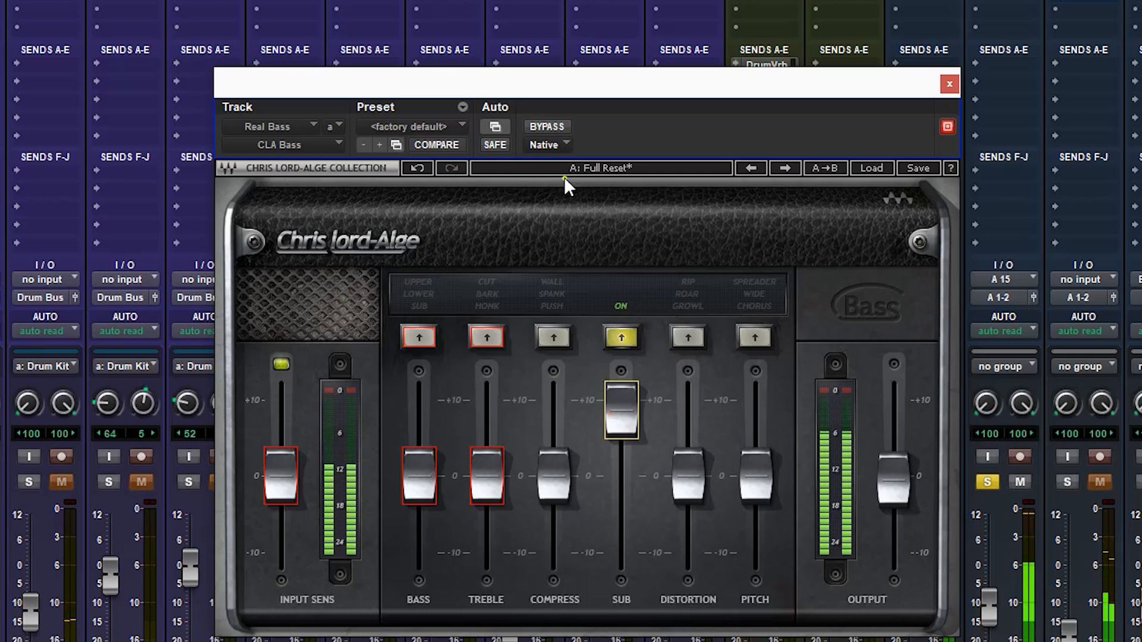
left_click(626, 343)
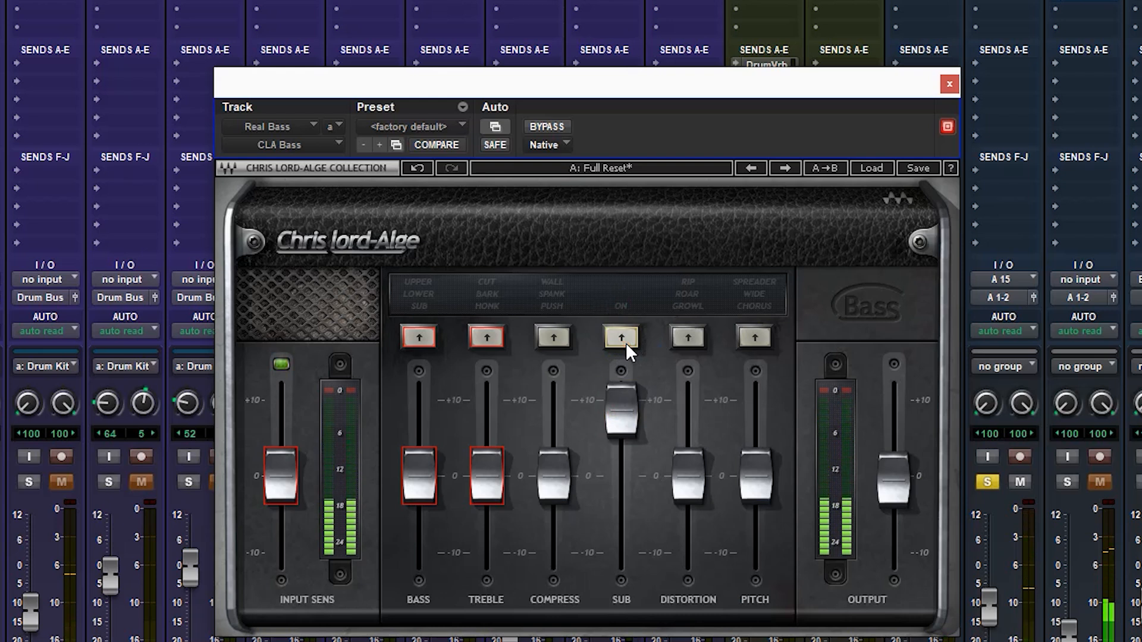
left_click(625, 342)
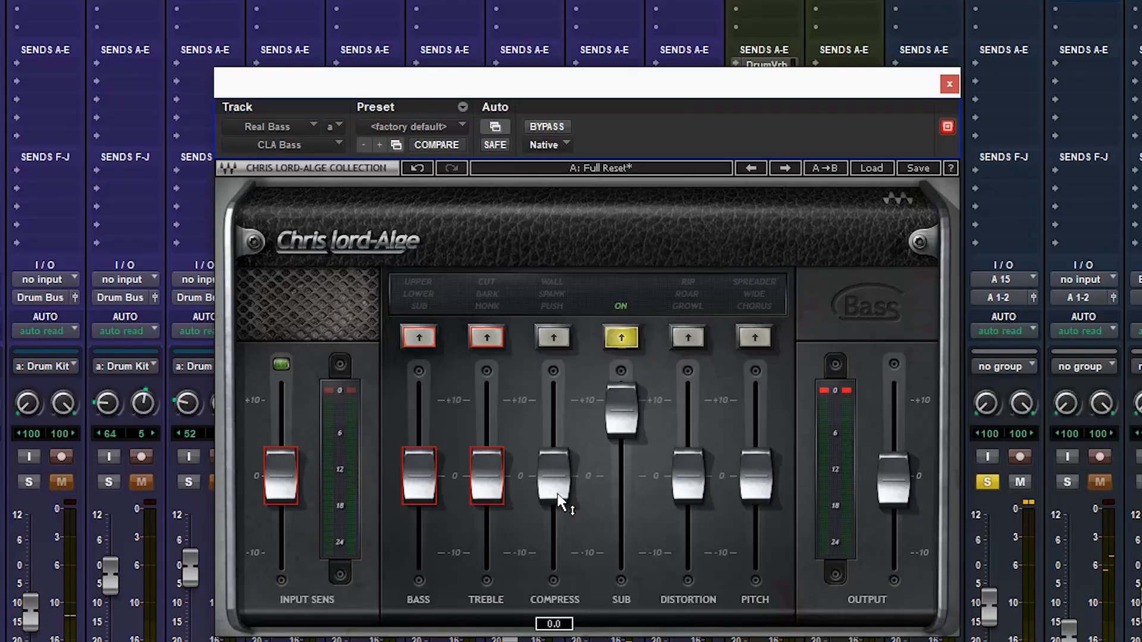
Enable Compress in Push mode, raise its fader to about +9, and switch its mode through Spank to Wall.
left_click(552, 338)
left_click_drag(548, 501, 555, 371)
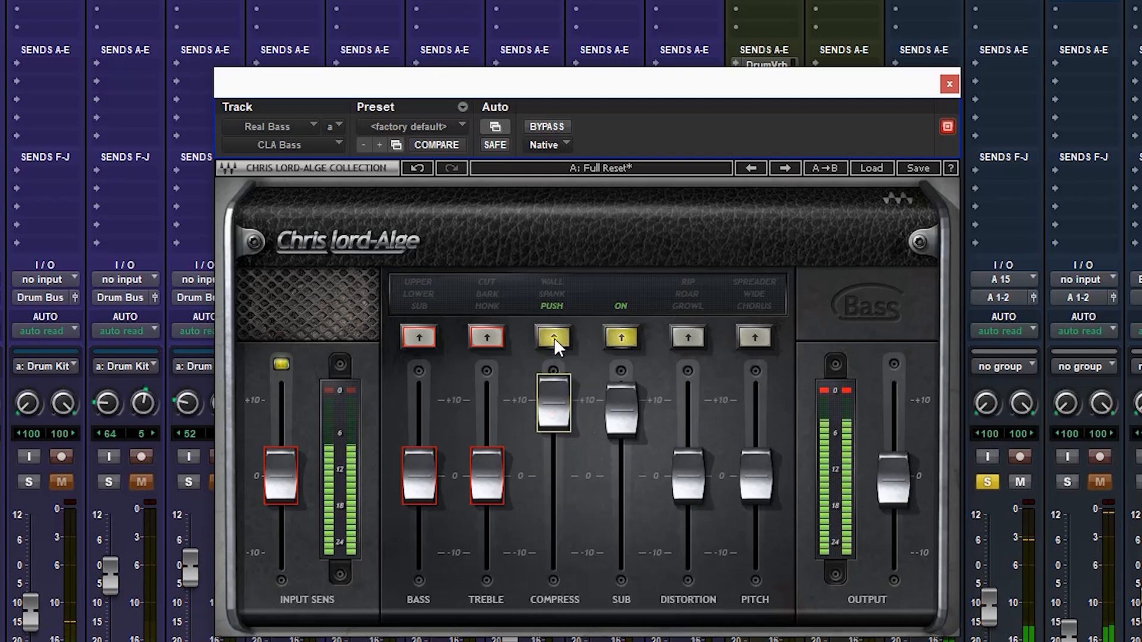
left_click(555, 337)
left_click(554, 338)
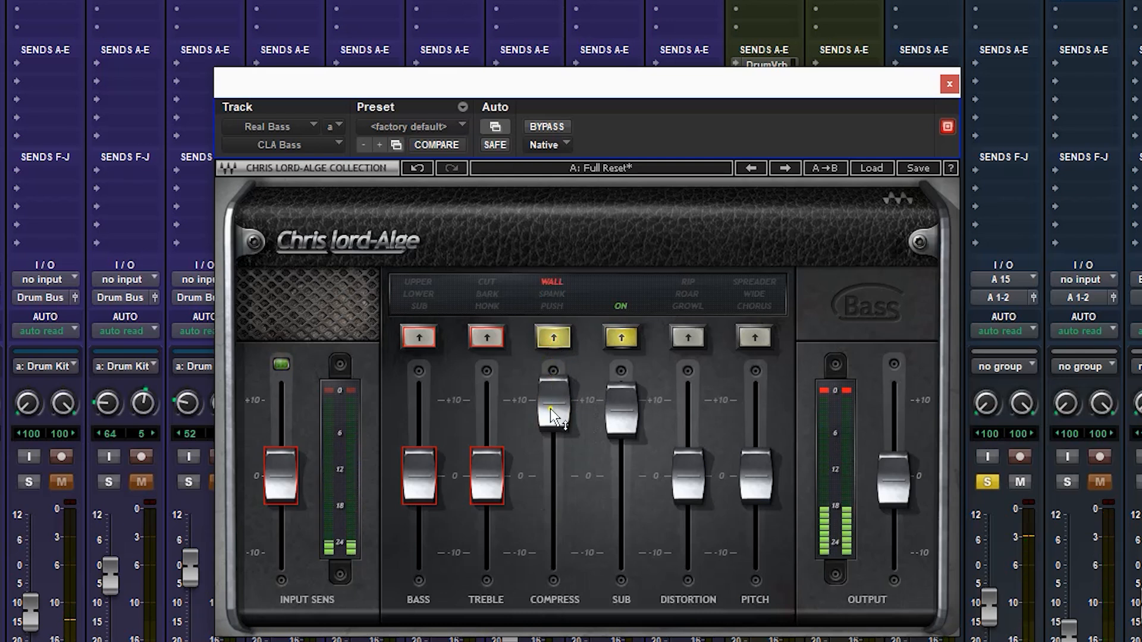
Raise Input Sens to about +1, return Compress to Push mode, and lower its fader to about +7.
left_click_drag(283, 475, 296, 437)
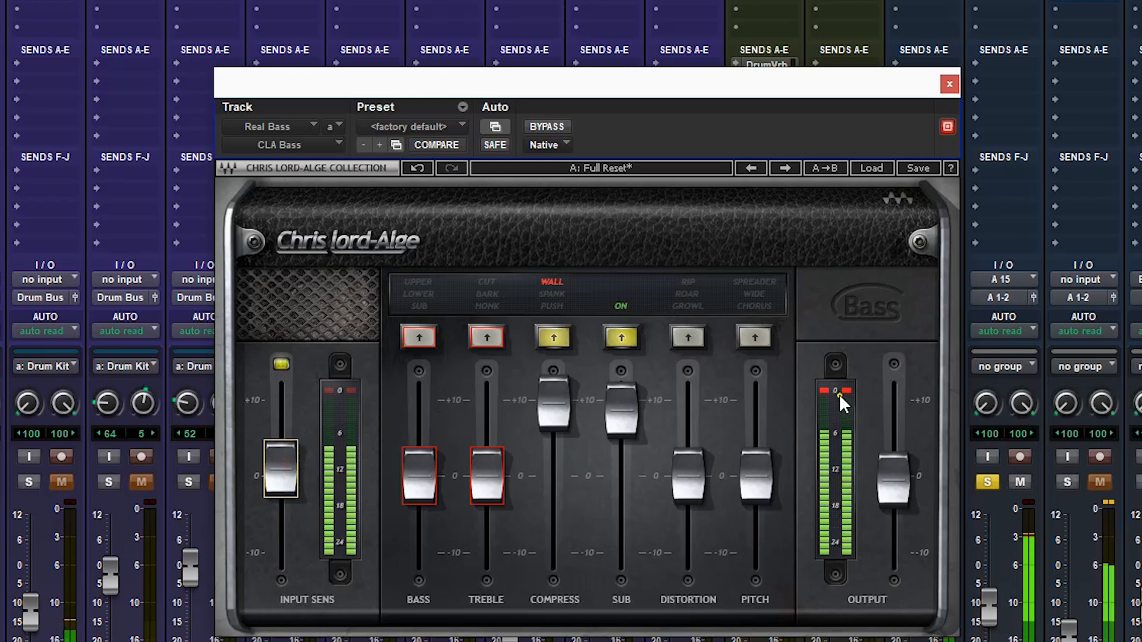
left_click(553, 338)
left_click_drag(553, 405, 556, 476)
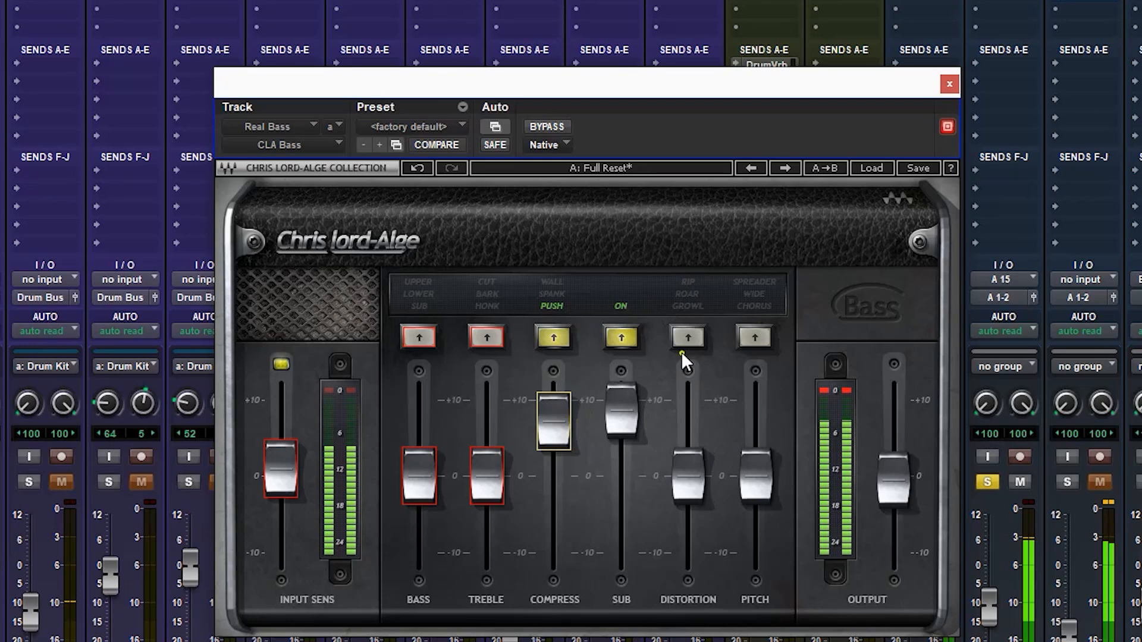
Enable Distortion, raise its fader to about +10, and audition Growl, Roar and Rip before turning the section off.
left_click(688, 338)
left_click_drag(683, 466, 688, 338)
left_click(684, 338)
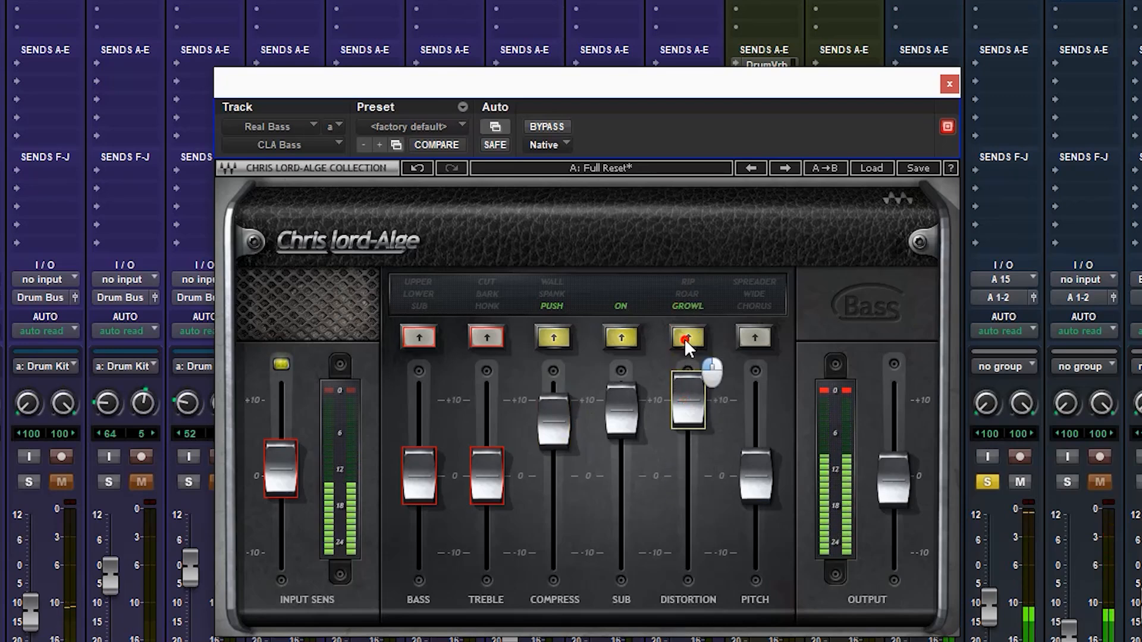
left_click(684, 337)
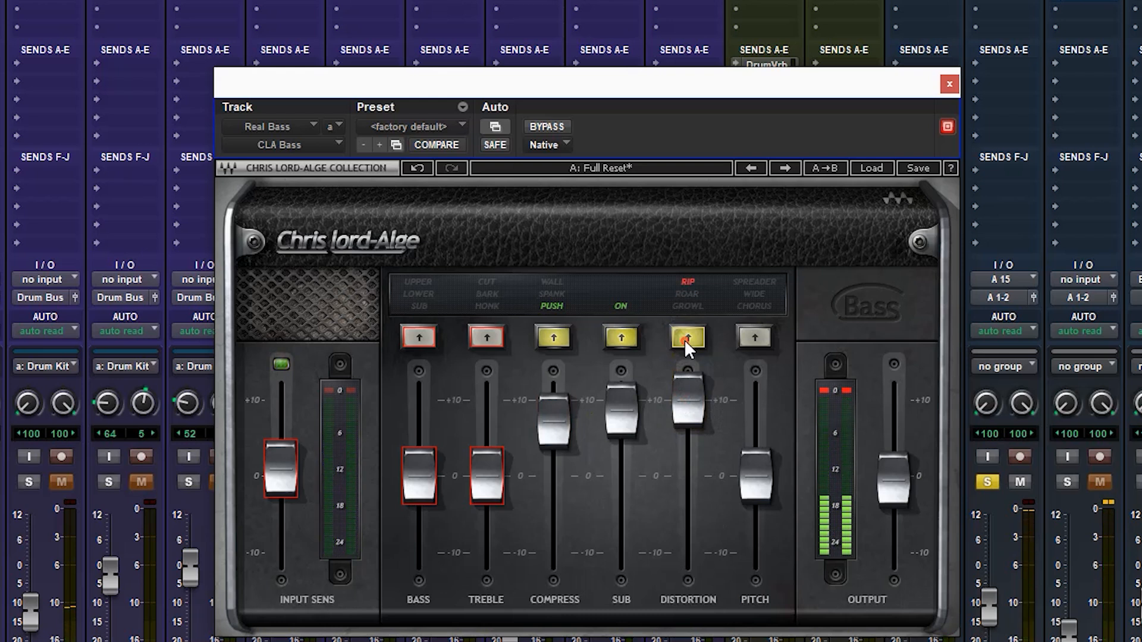
left_click(685, 337)
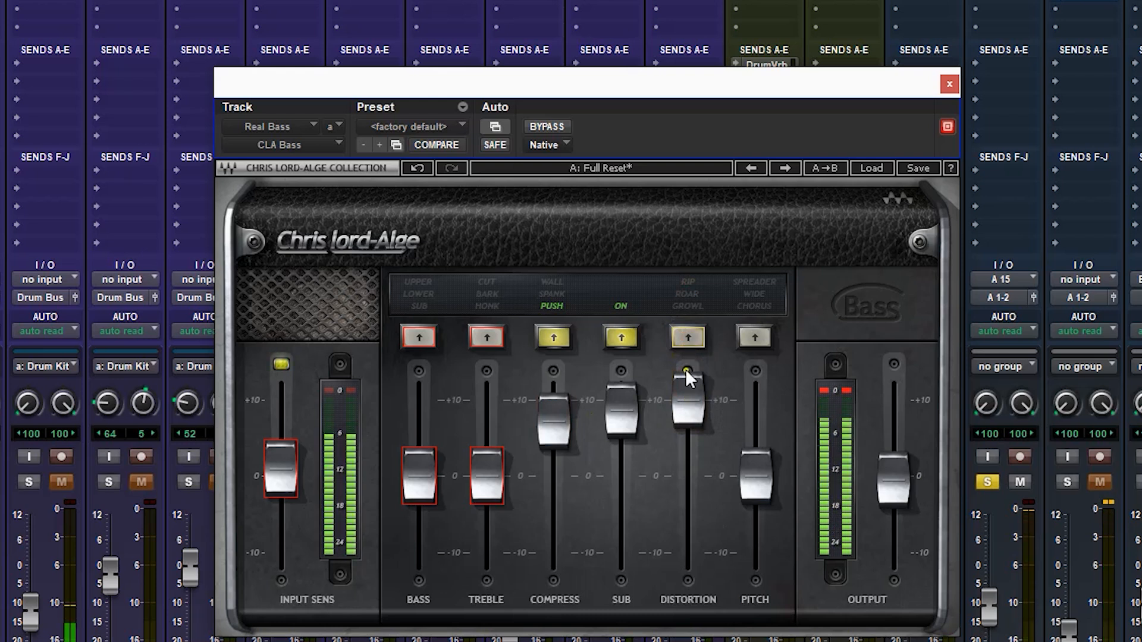
Set Distortion back to Growl at 5.7 and bypass CLA Bass to hear the unprocessed bass.
left_click(686, 336)
left_click_drag(686, 401, 674, 493)
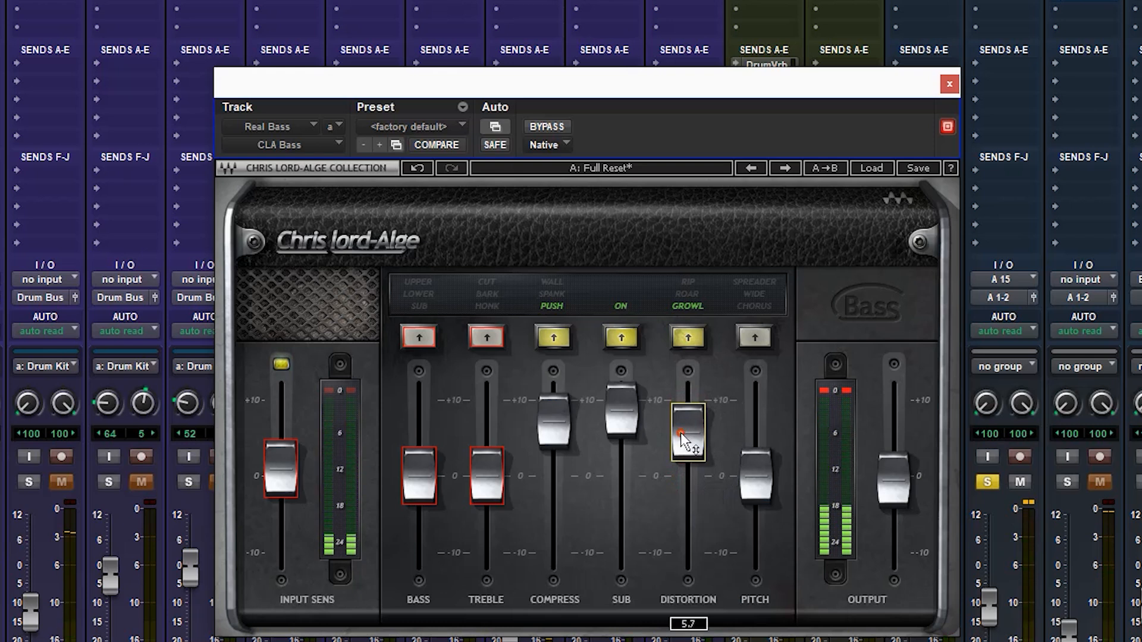
left_click(547, 131)
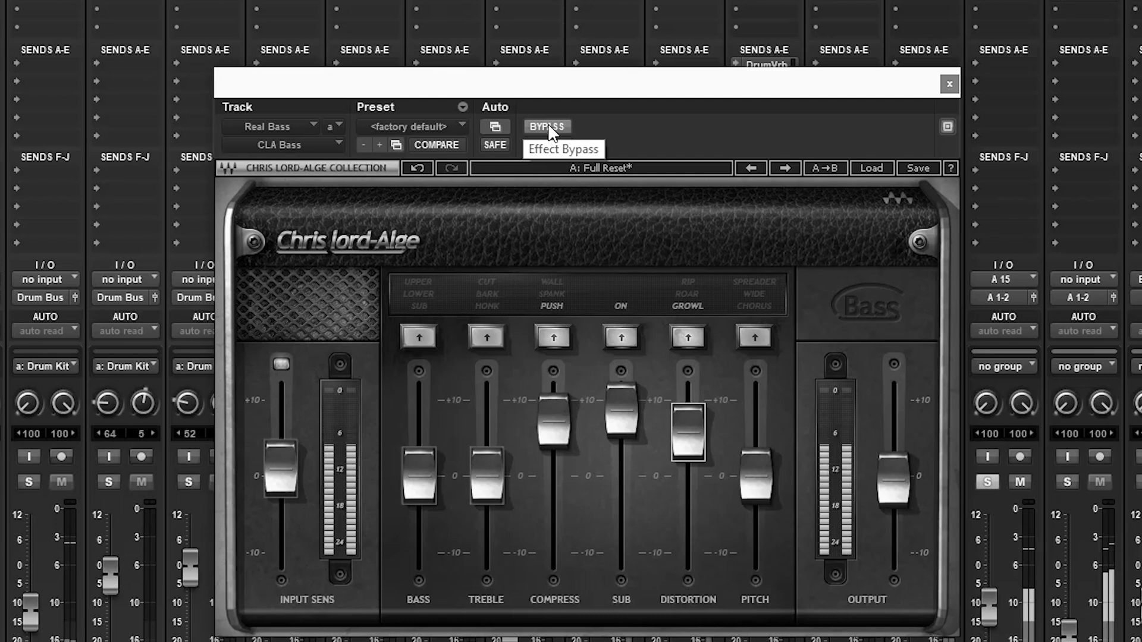
Take CLA Bass out of bypass, audition the Bass section's modes at about +10, and settle on Lower at about +6.
left_click(548, 128)
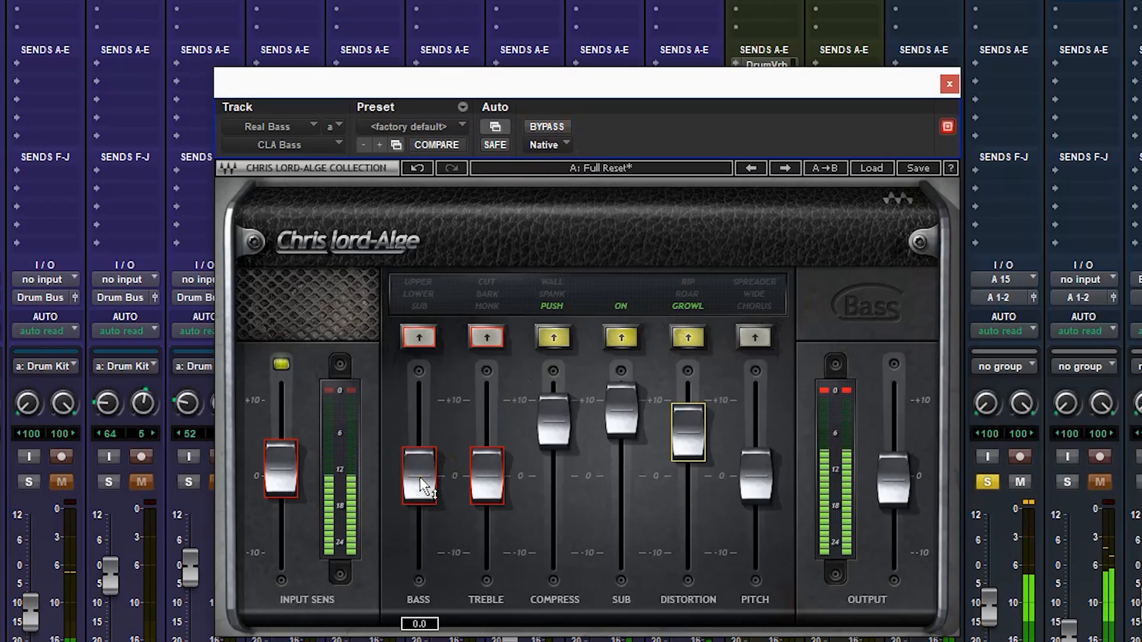
left_click(419, 337)
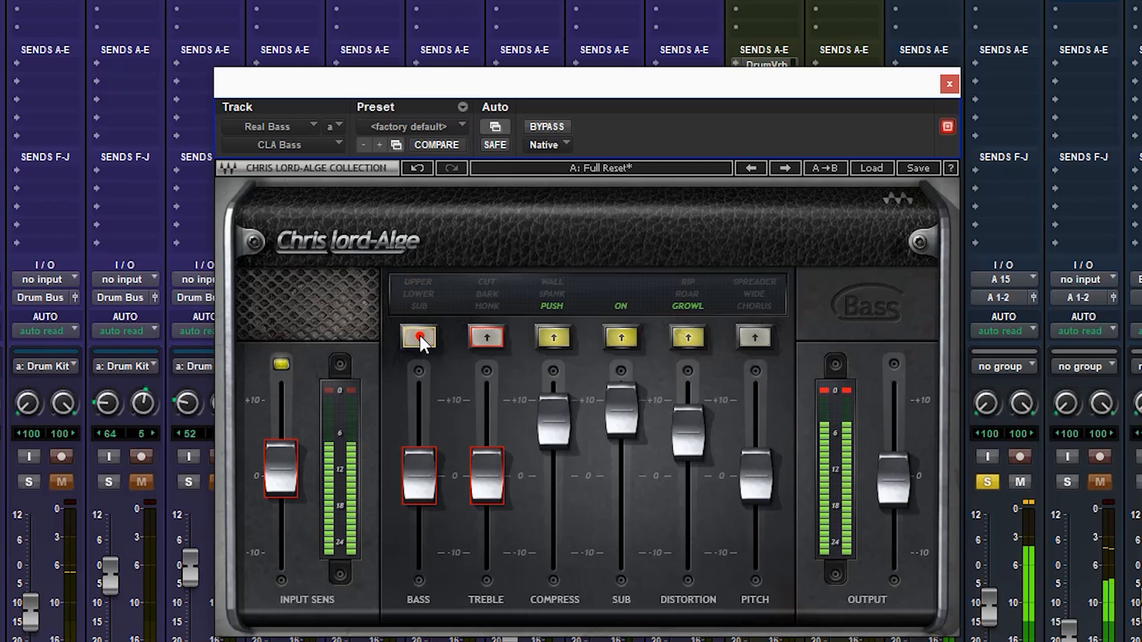
left_click_drag(415, 490, 418, 390)
left_click(415, 336)
left_click(415, 335)
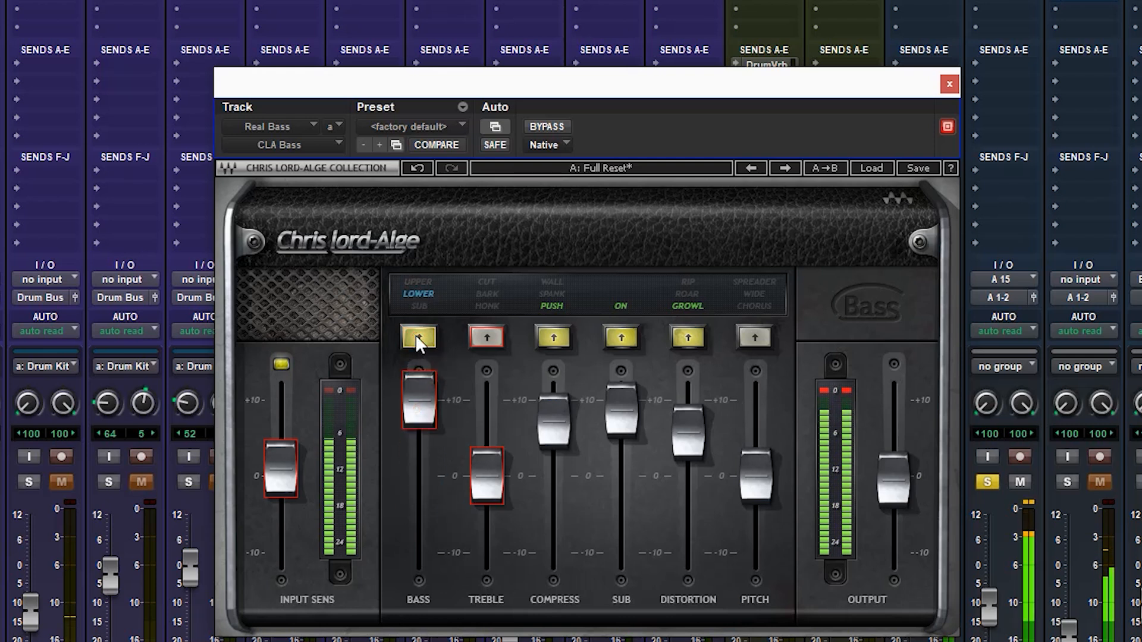
left_click(415, 334)
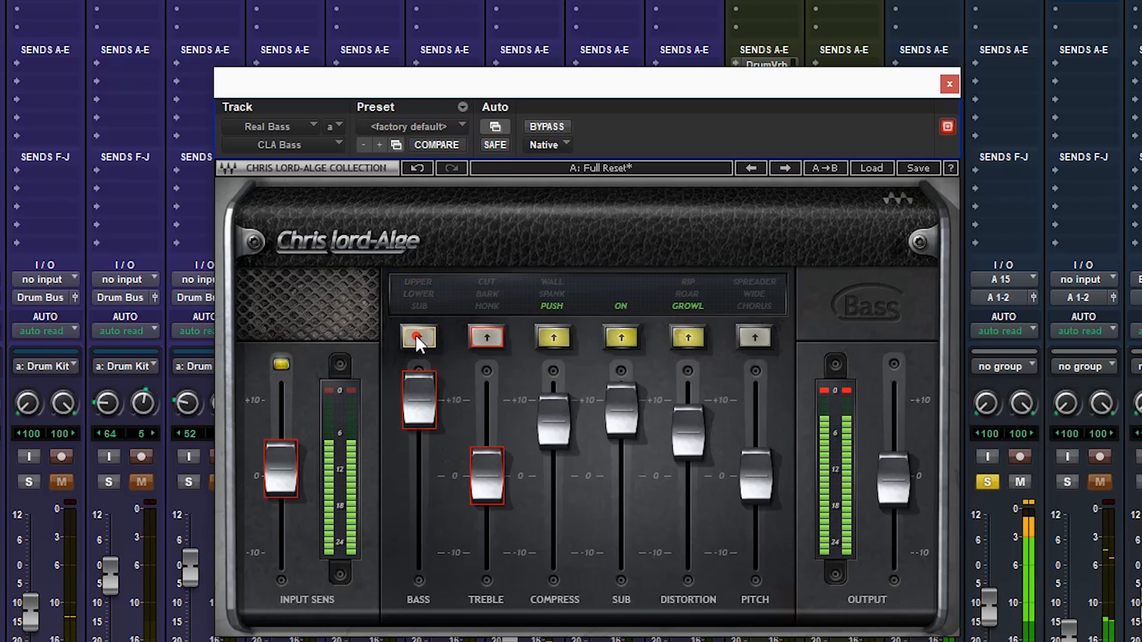
left_click_drag(411, 398, 408, 470)
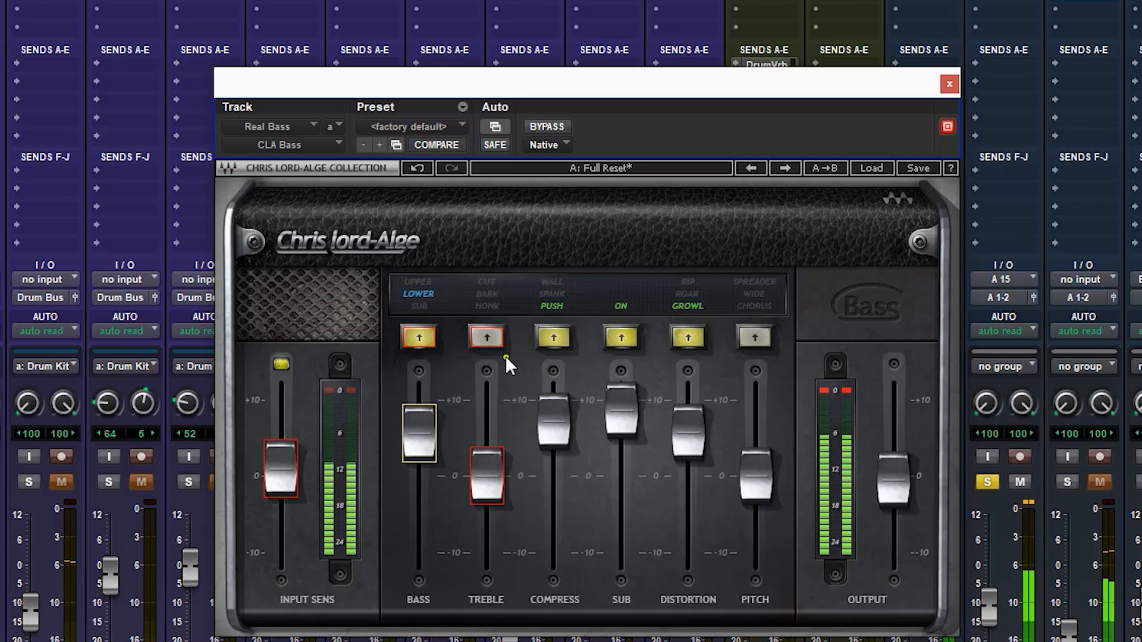
Audition Treble's Bark, Cut and Honk modes at about +10, settle on Bark at about +7, and lower Input Sens slightly.
left_click_drag(487, 476, 479, 350)
left_click(484, 338)
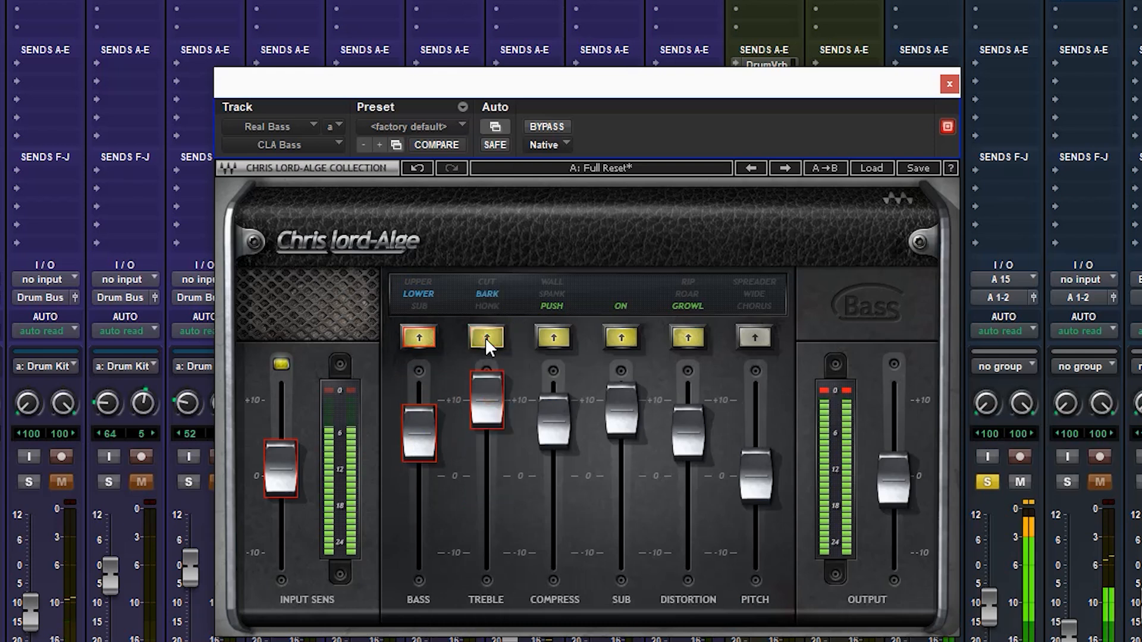
left_click(484, 337)
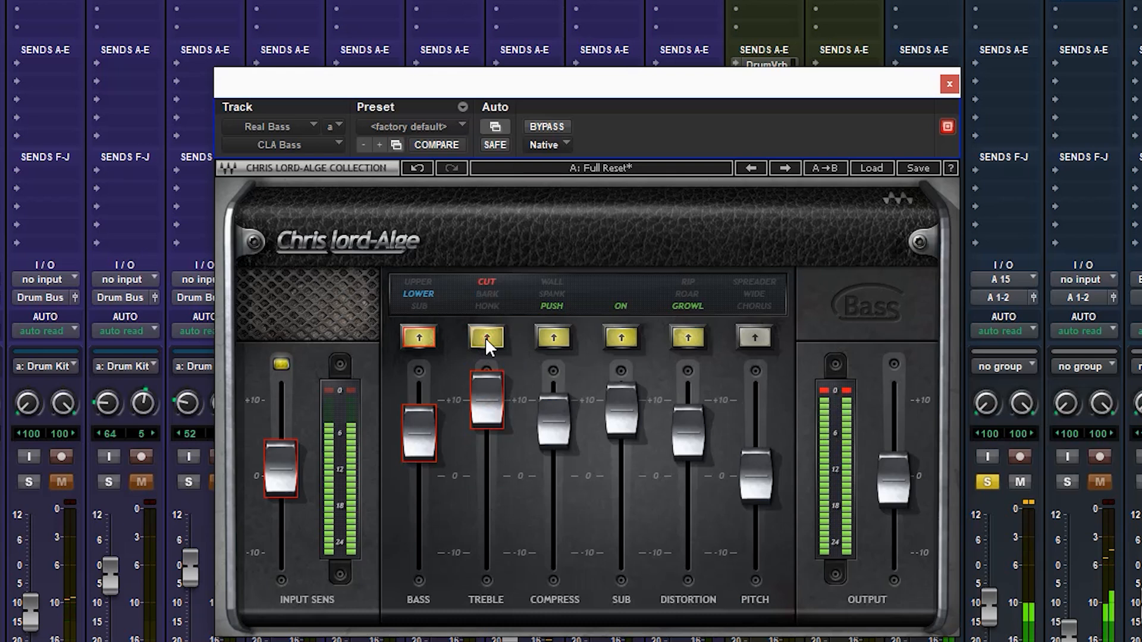
left_click(484, 337)
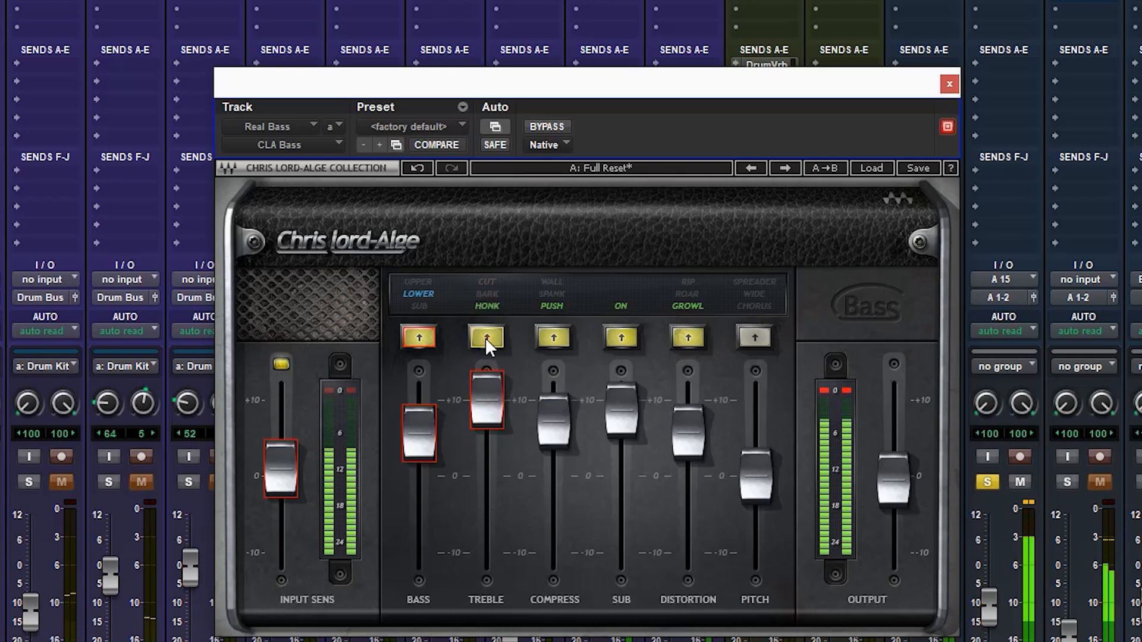
left_click(484, 337)
left_click_drag(481, 385, 479, 462)
left_click(273, 465)
left_click_drag(274, 465, 278, 462)
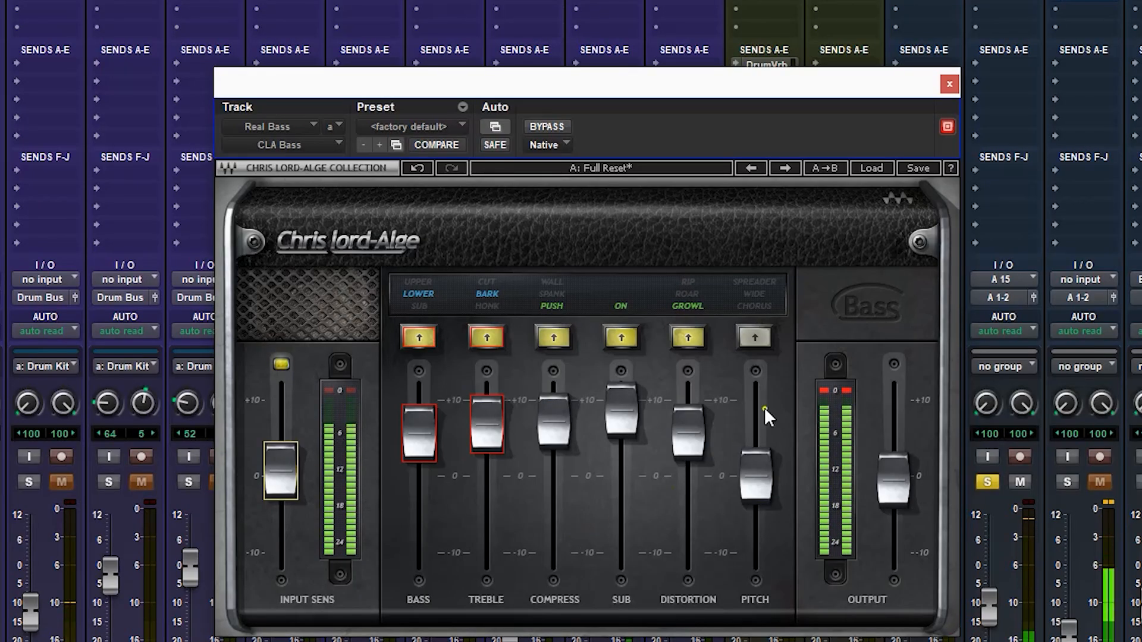
Enable Pitch, audition Chorus, Wide and Spreader with its fader at about +10, and settle on Chorus at about +5.
left_click(754, 337)
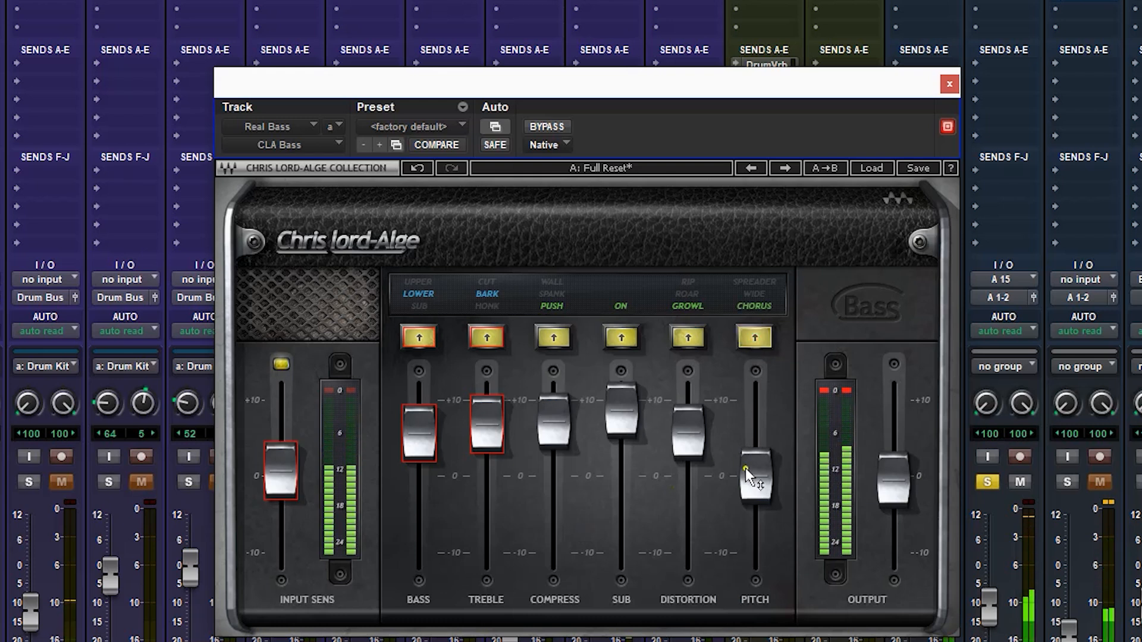
left_click_drag(745, 468, 745, 375)
left_click(753, 337)
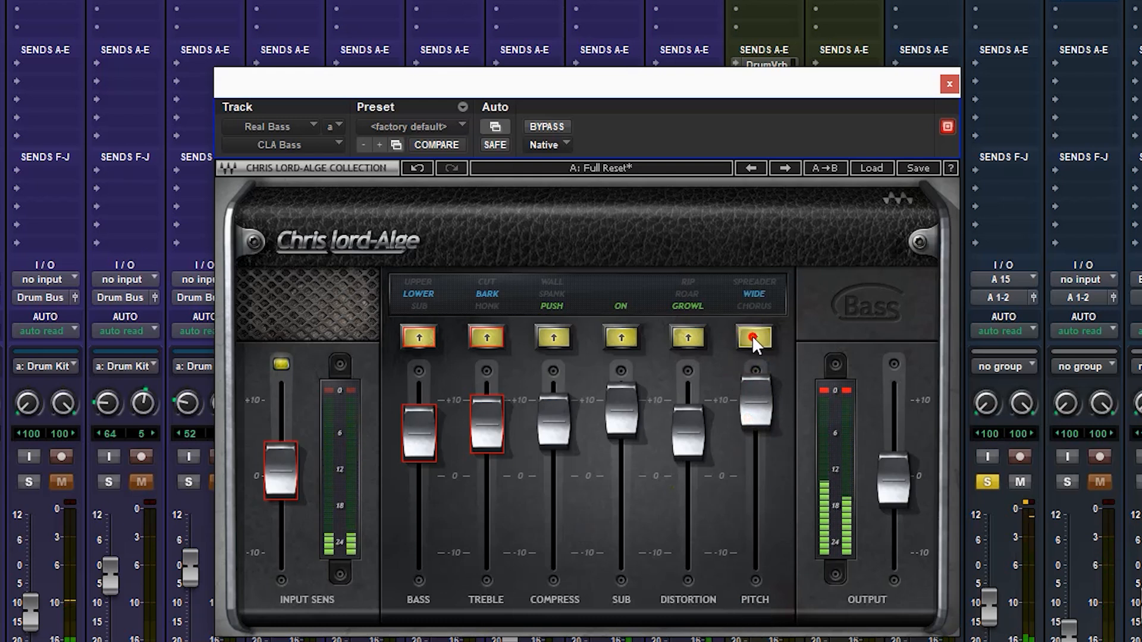
left_click(752, 338)
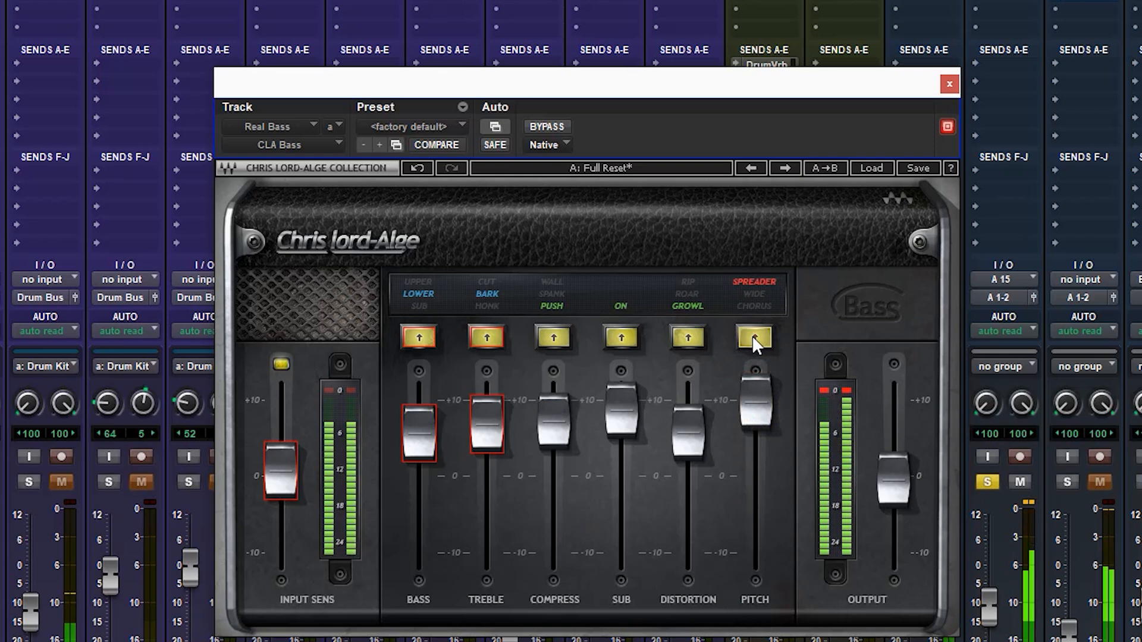
left_click(752, 338)
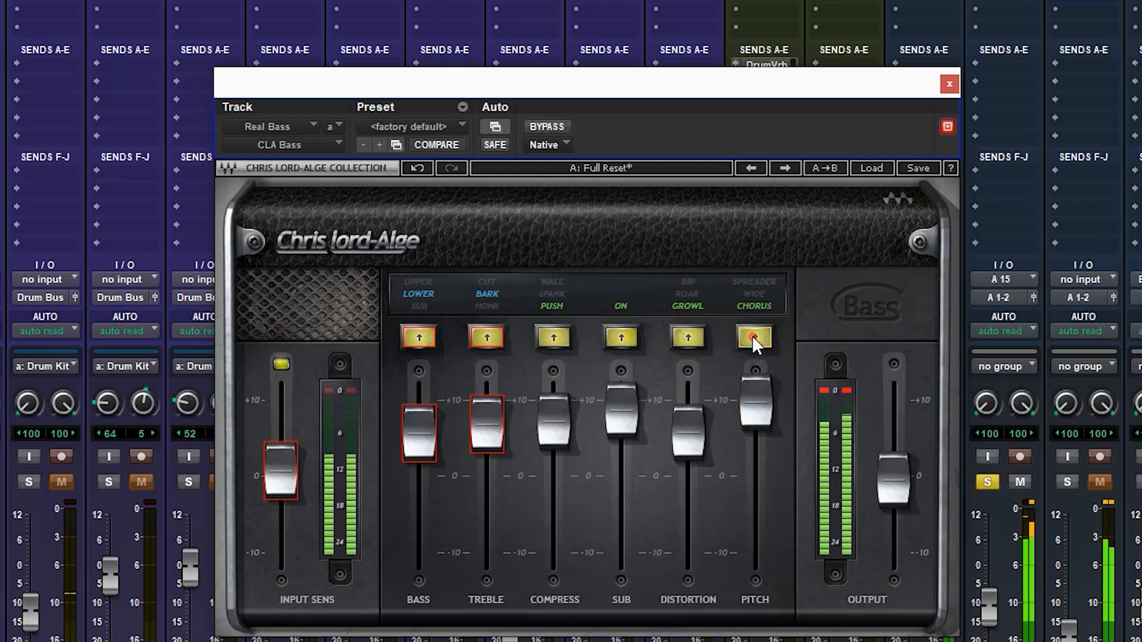
left_click(751, 402)
left_click_drag(750, 402, 749, 443)
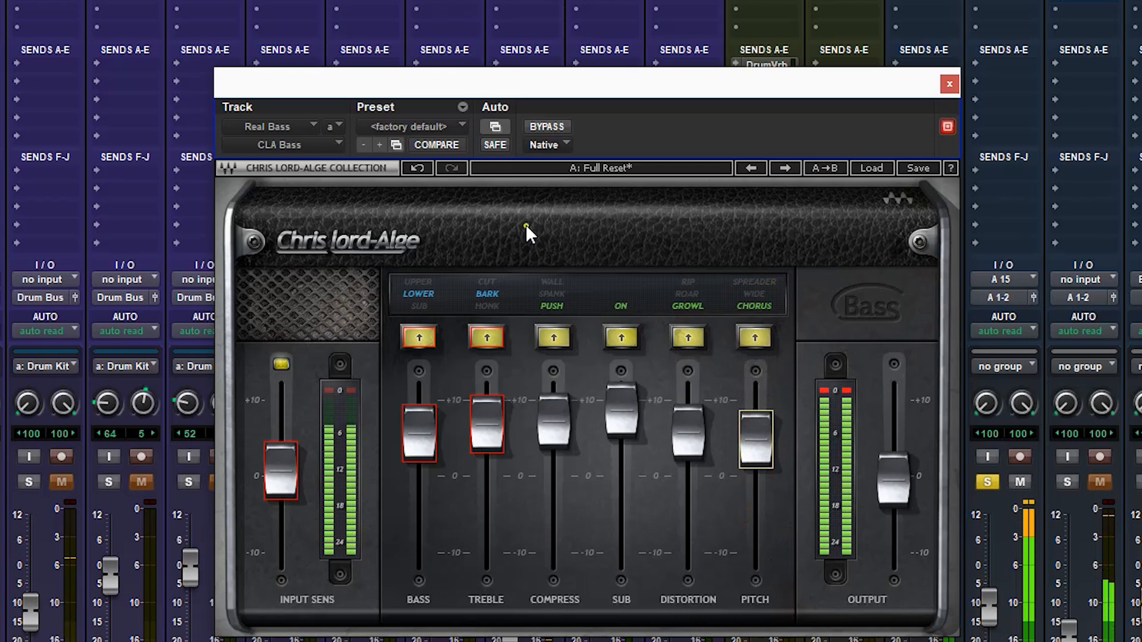
Compare the processed bass with the bypassed signal twice, and lower the plug-in's Output fader slightly.
left_click(547, 127)
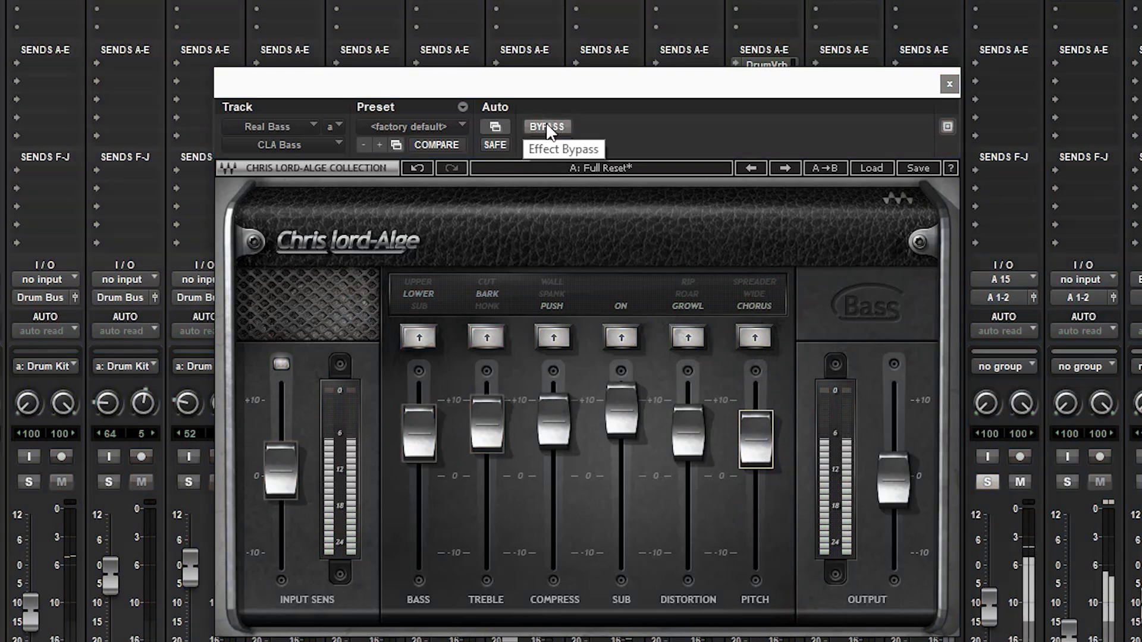
left_click(547, 127)
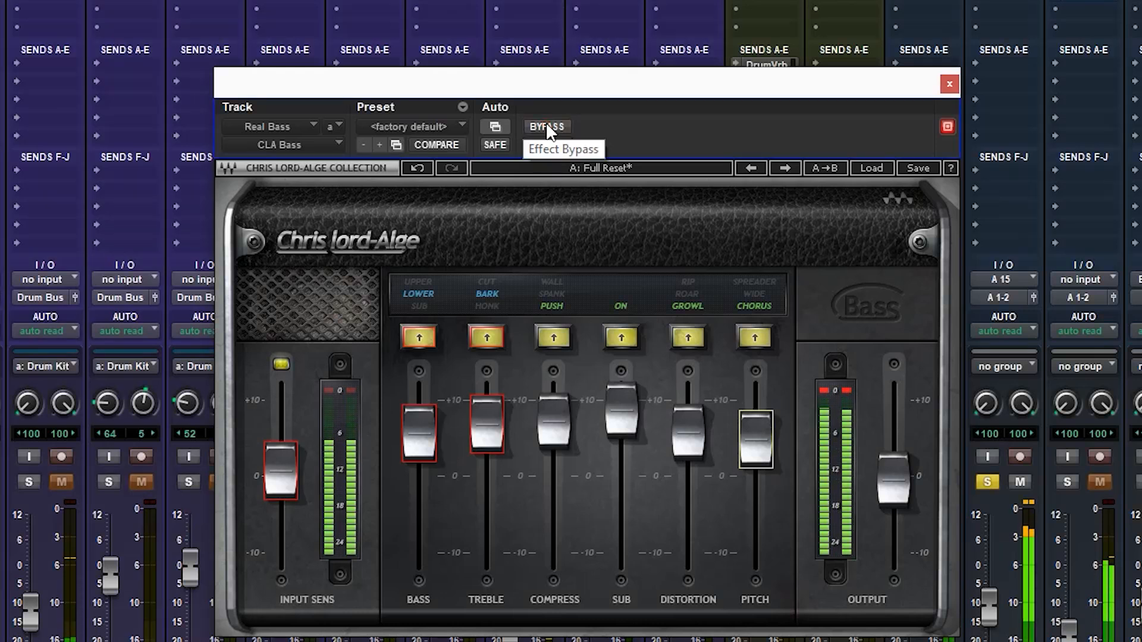
left_click(546, 126)
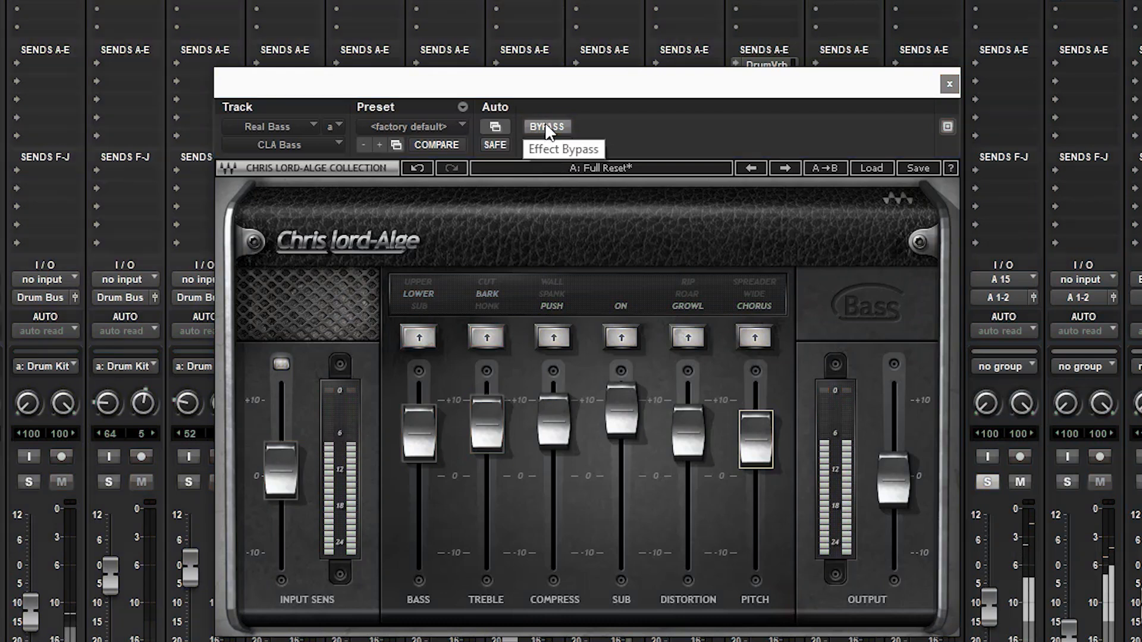
left_click(546, 127)
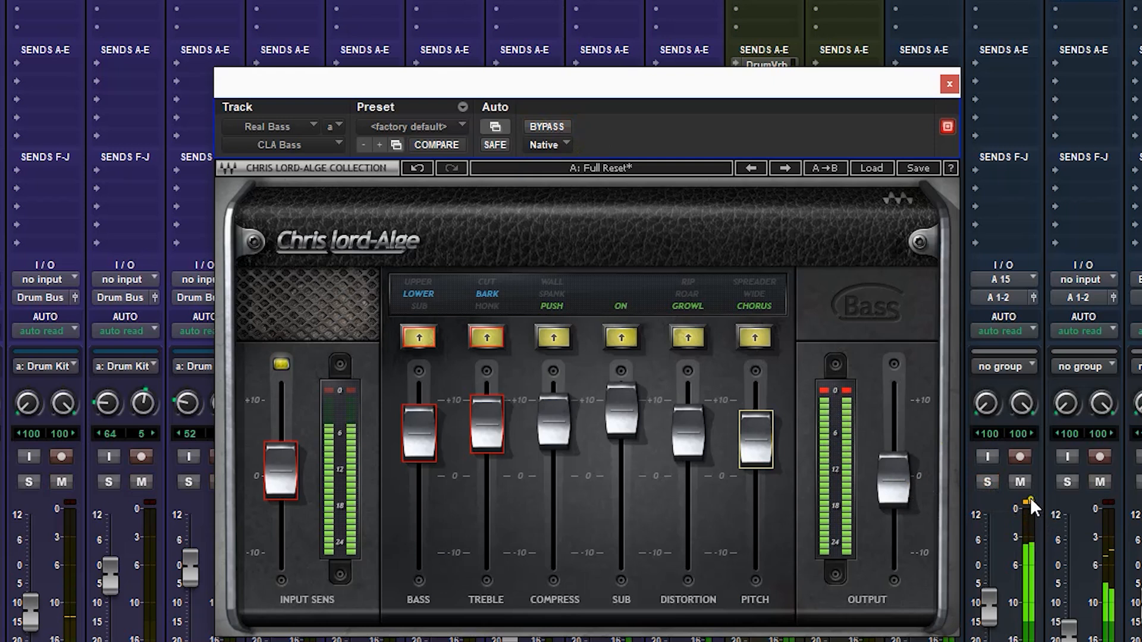
left_click_drag(883, 485, 886, 498)
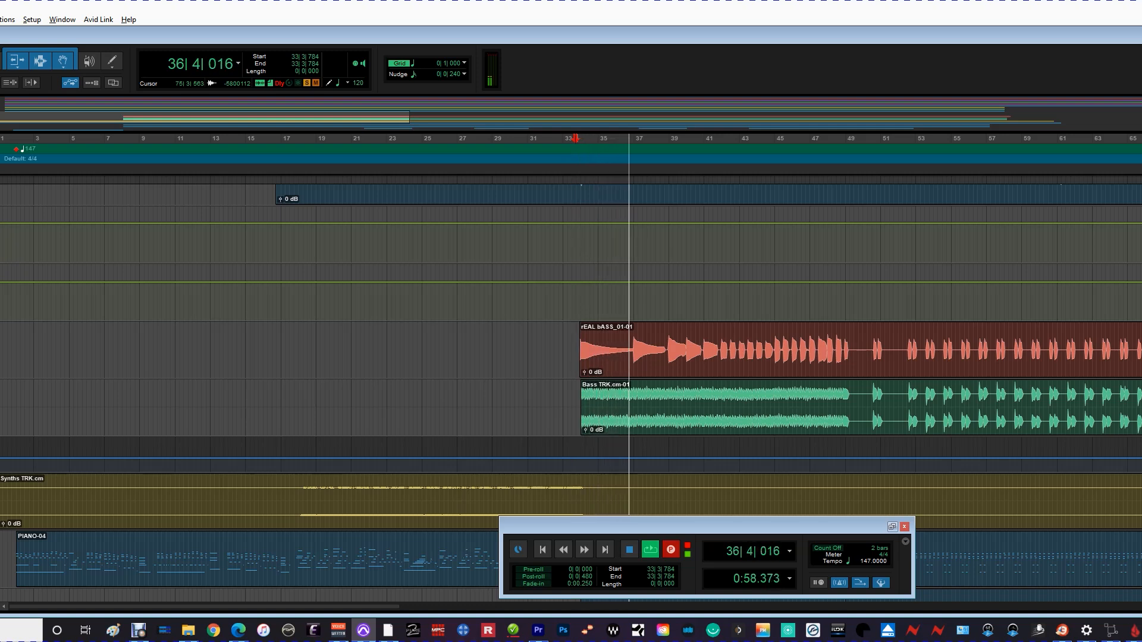
Play the Bass TRK.cm track in the Mix window, enable its CLA Bass Sub at about +10, and lower Input Sens slightly.
key("ctrl+equal")
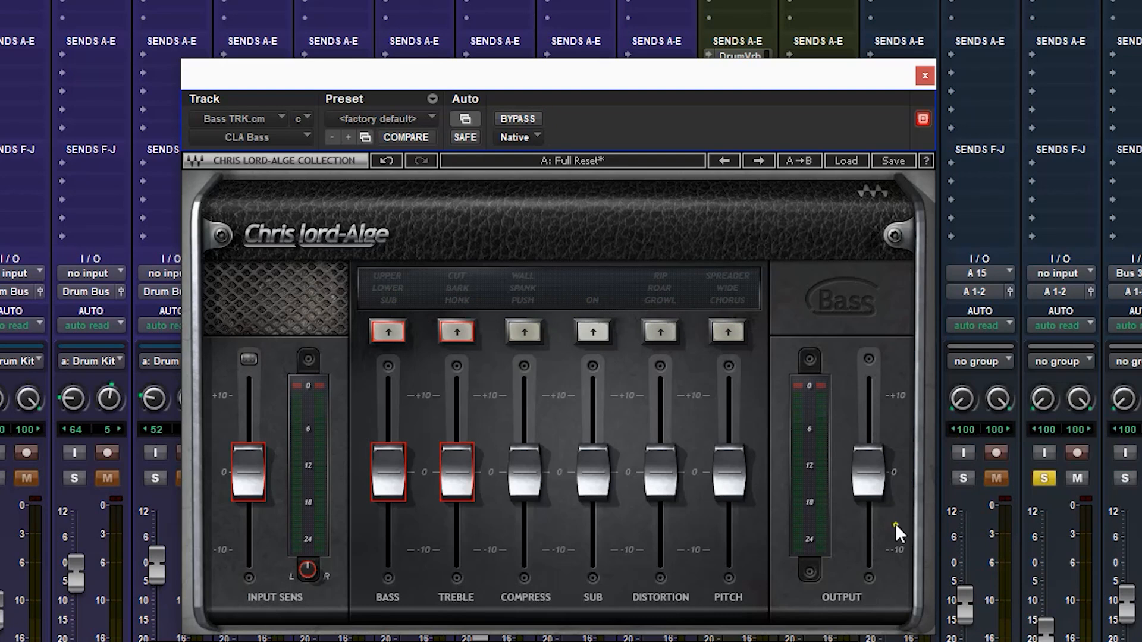
key("space")
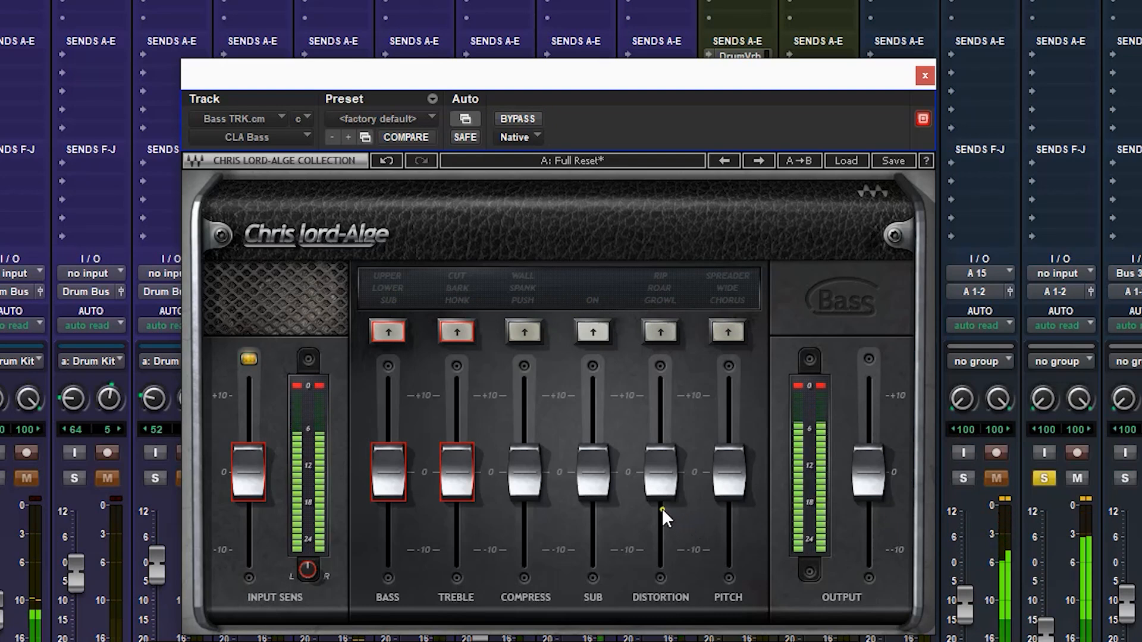
left_click_drag(605, 489, 592, 366)
left_click(594, 335)
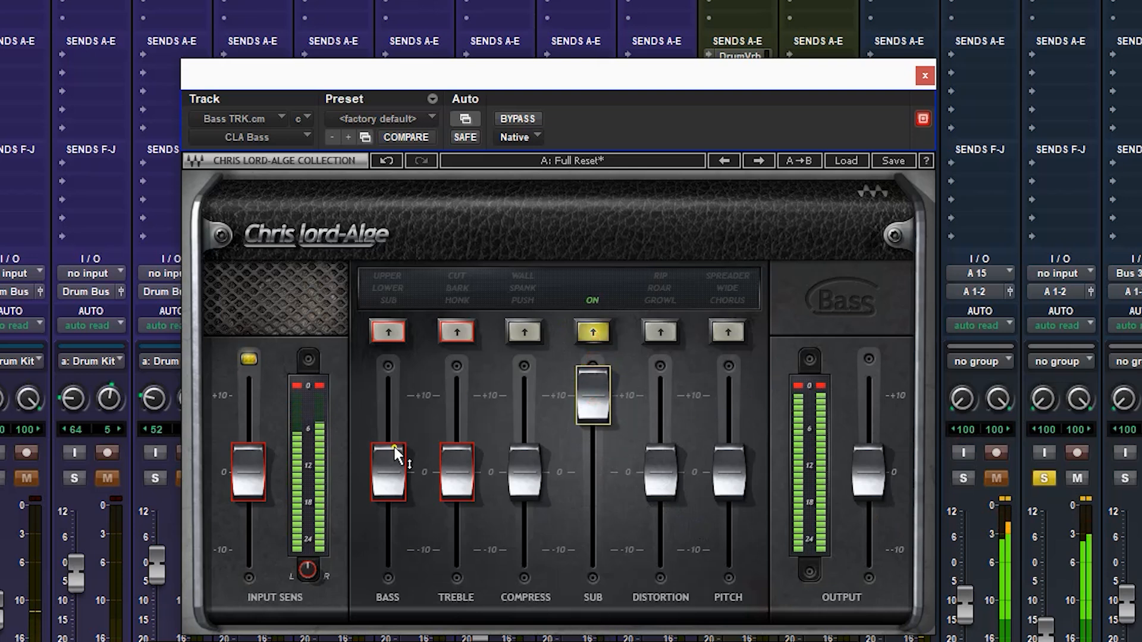
left_click_drag(243, 462, 242, 464)
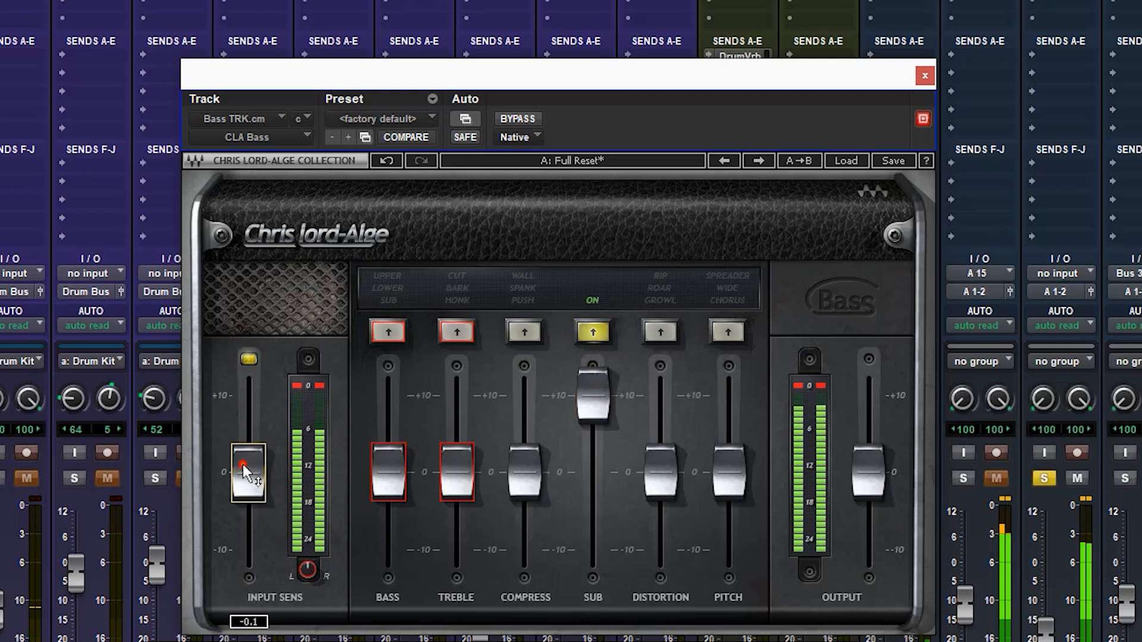
Raise Compress on Bass TRK.cm to about +10, cycle through its modes, and settle on Spank at about +7.
left_click_drag(523, 469, 524, 334)
left_click(525, 333)
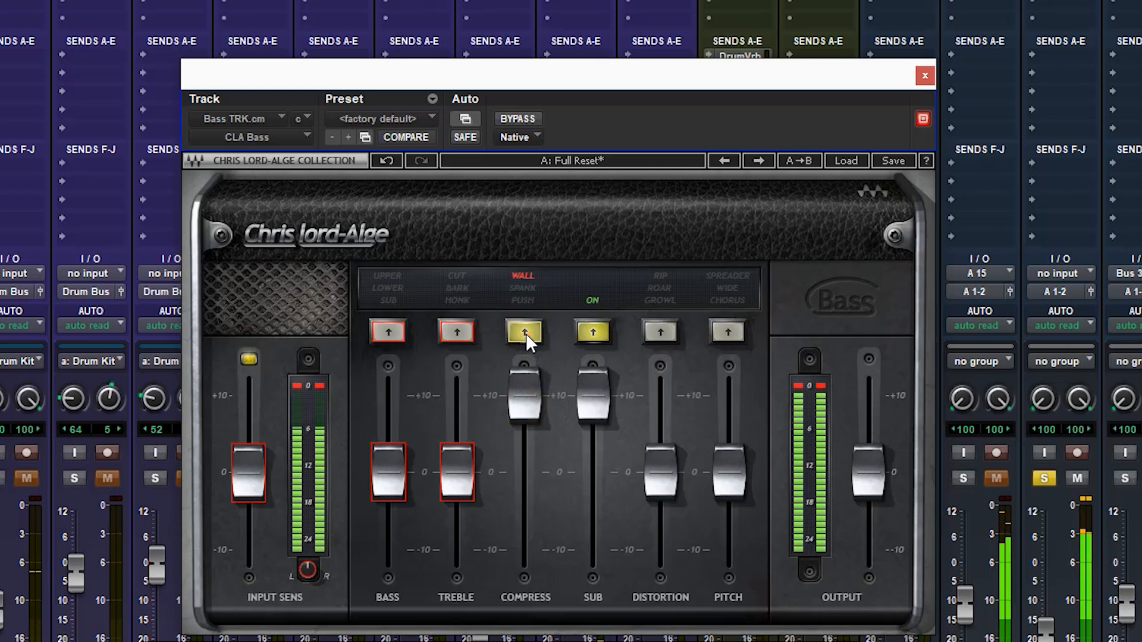
left_click(526, 334)
left_click(526, 334)
left_click(526, 334)
left_click_drag(522, 407, 526, 444)
Enable Distortion on Bass TRK.cm, audition Growl, Roar and Rip, and settle on Growl at about +7.5.
left_click(660, 332)
left_click_drag(659, 467, 660, 372)
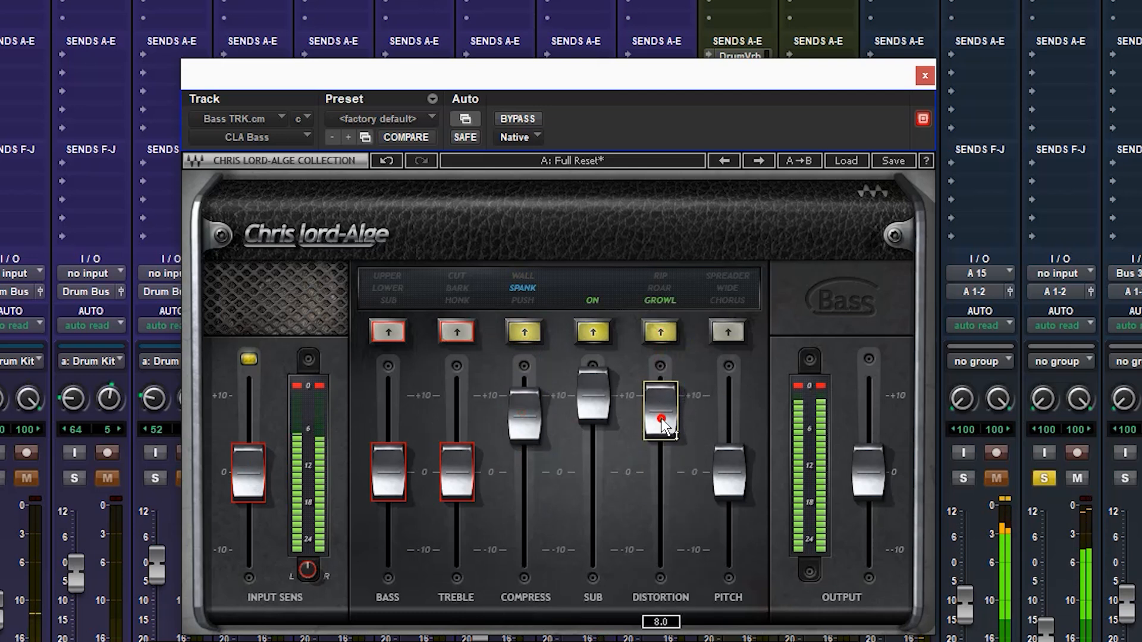
left_click(661, 338)
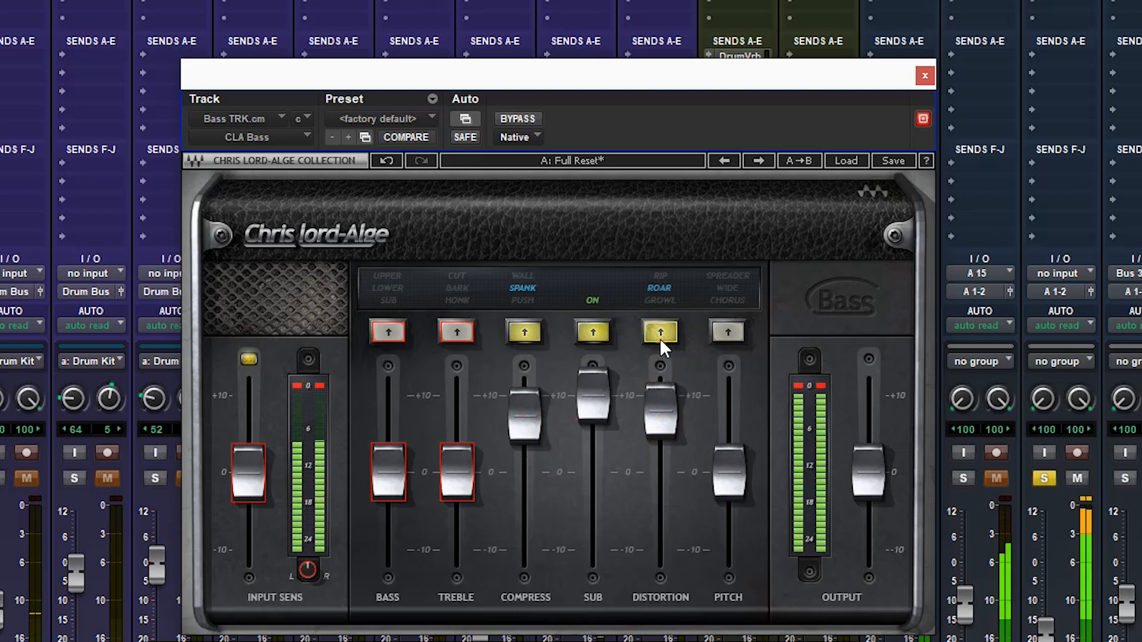
left_click(659, 338)
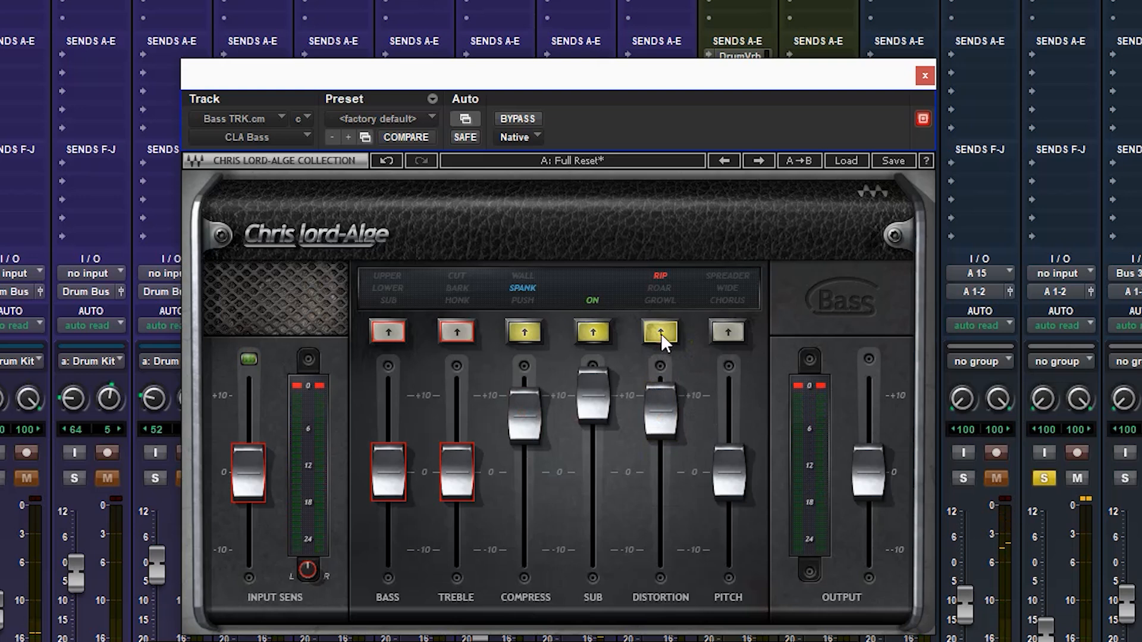
left_click(661, 333)
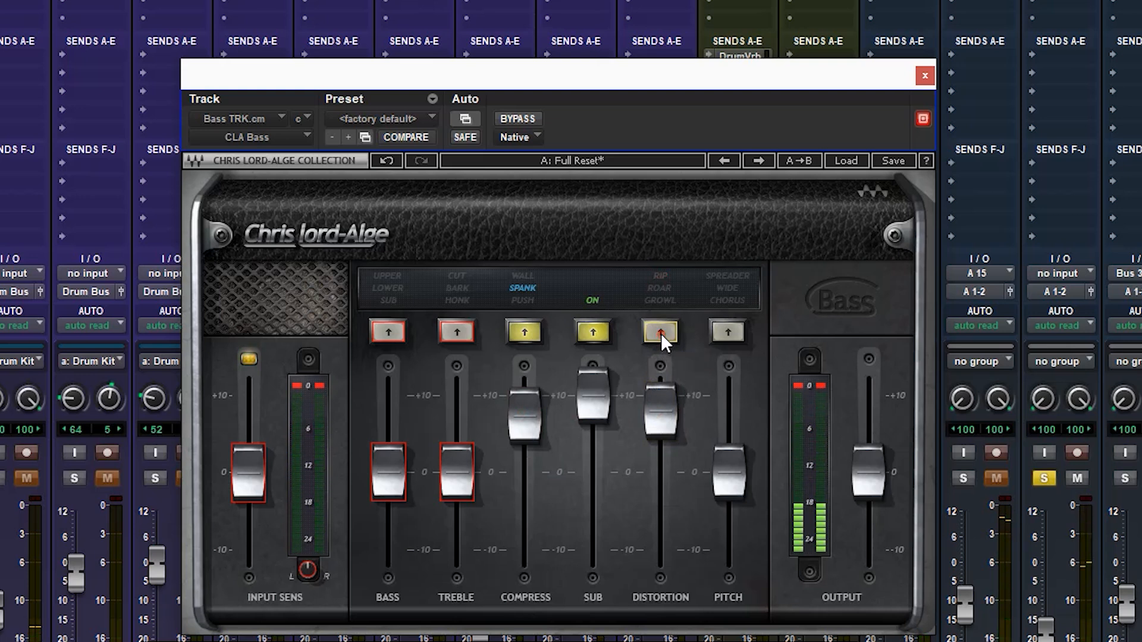
left_click(661, 333)
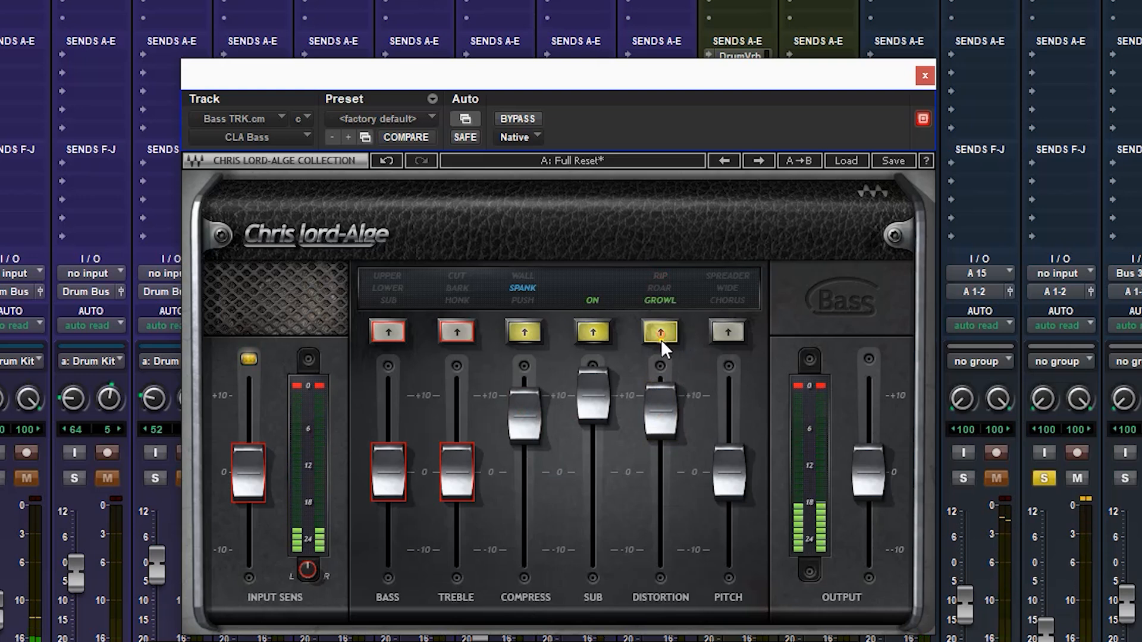
left_click(659, 407)
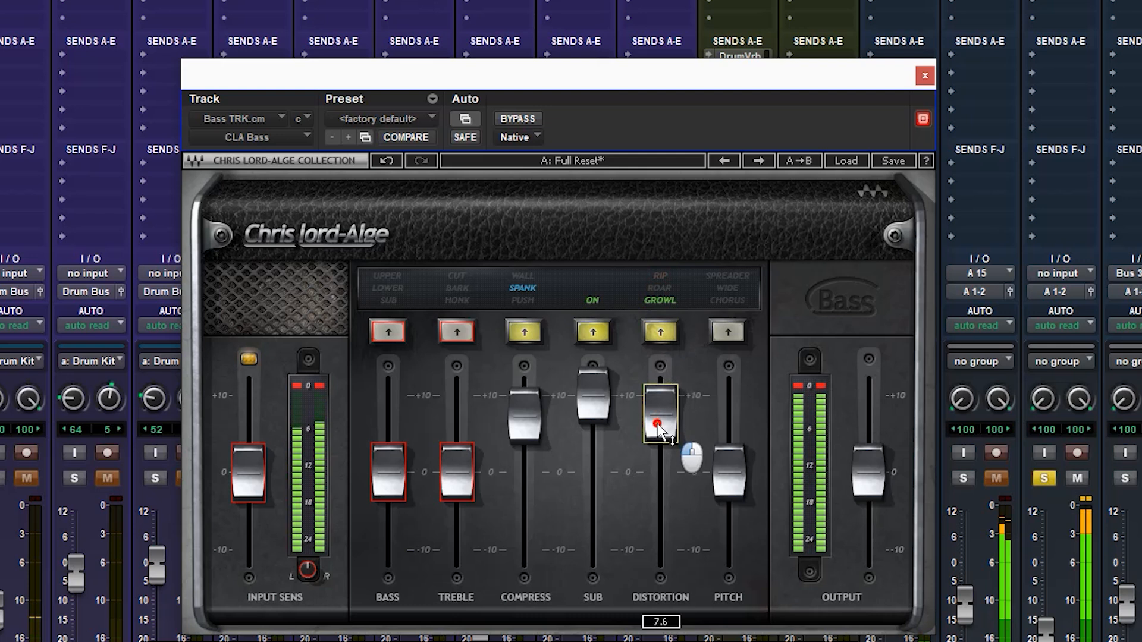
Compare the processed Bass TRK.cm sound with the bypassed signal twice, leaving CLA Bass active.
left_click(516, 117)
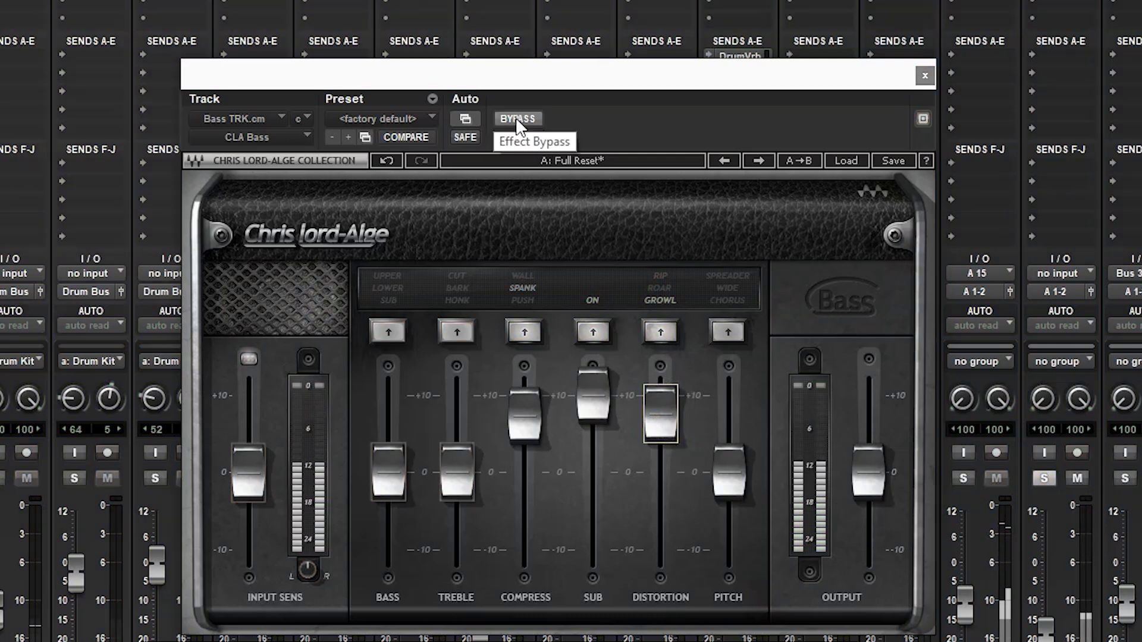
left_click(516, 117)
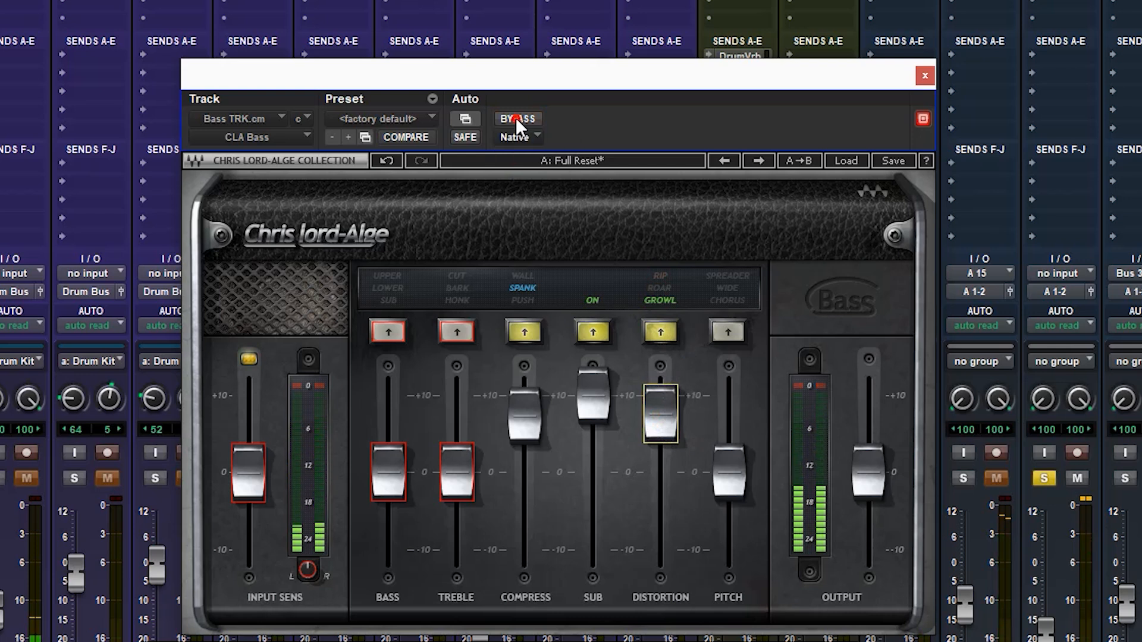
left_click(515, 118)
left_click(515, 119)
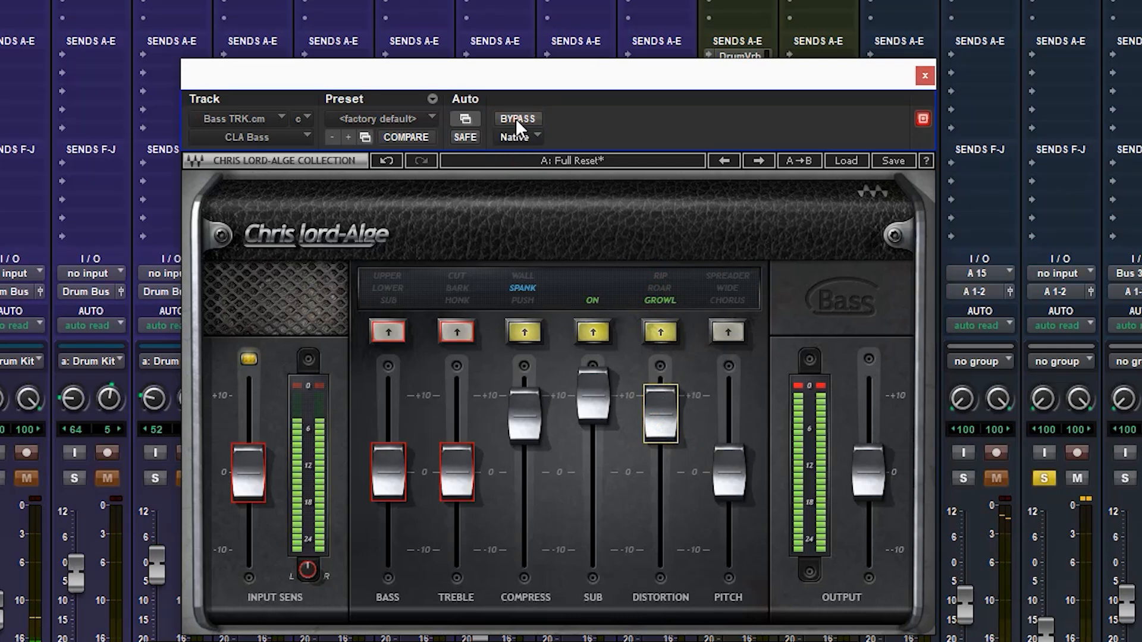
Enable Bass on Bass TRK.cm in Sub mode, raise it to about +8.6, and clear the clip indicators.
left_click(388, 332)
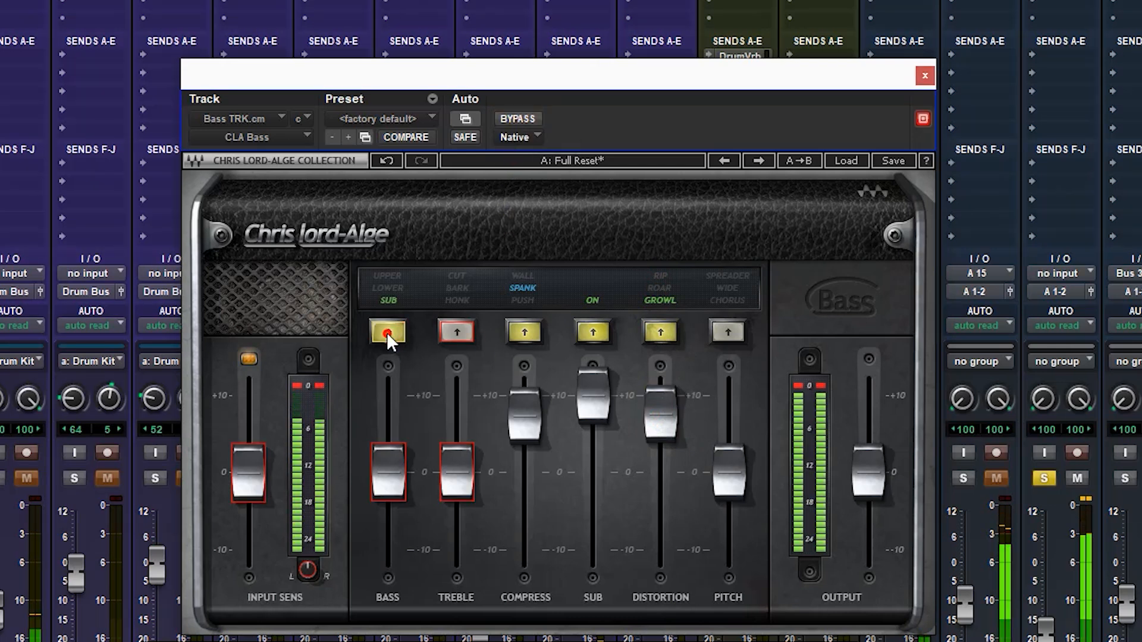
left_click_drag(384, 495, 389, 385)
left_click_drag(388, 373, 384, 386)
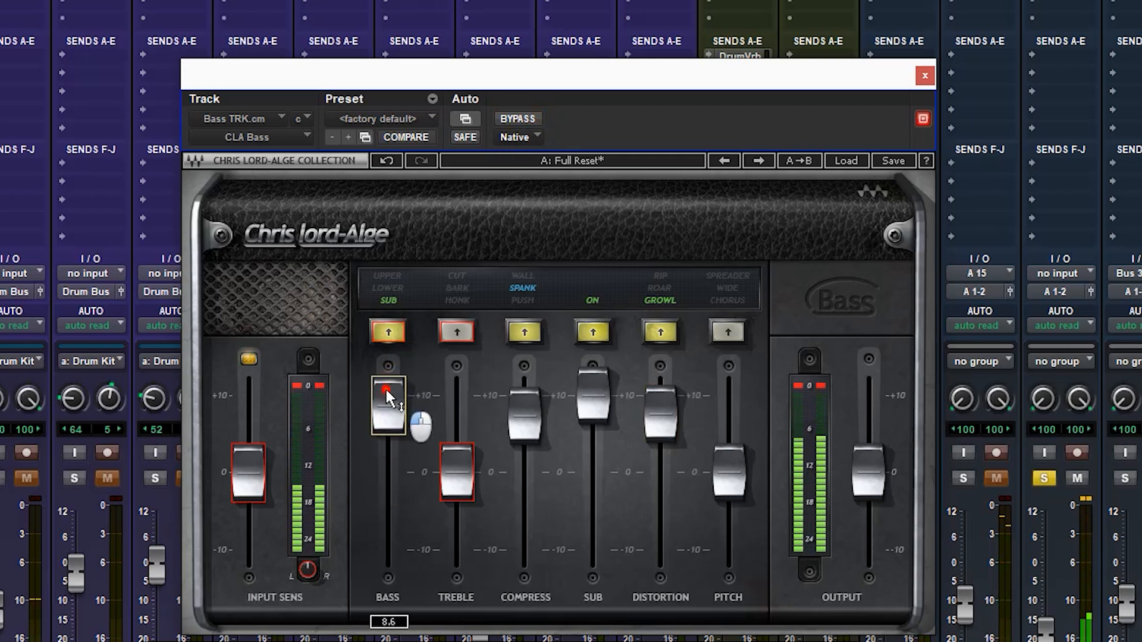
left_click(296, 385)
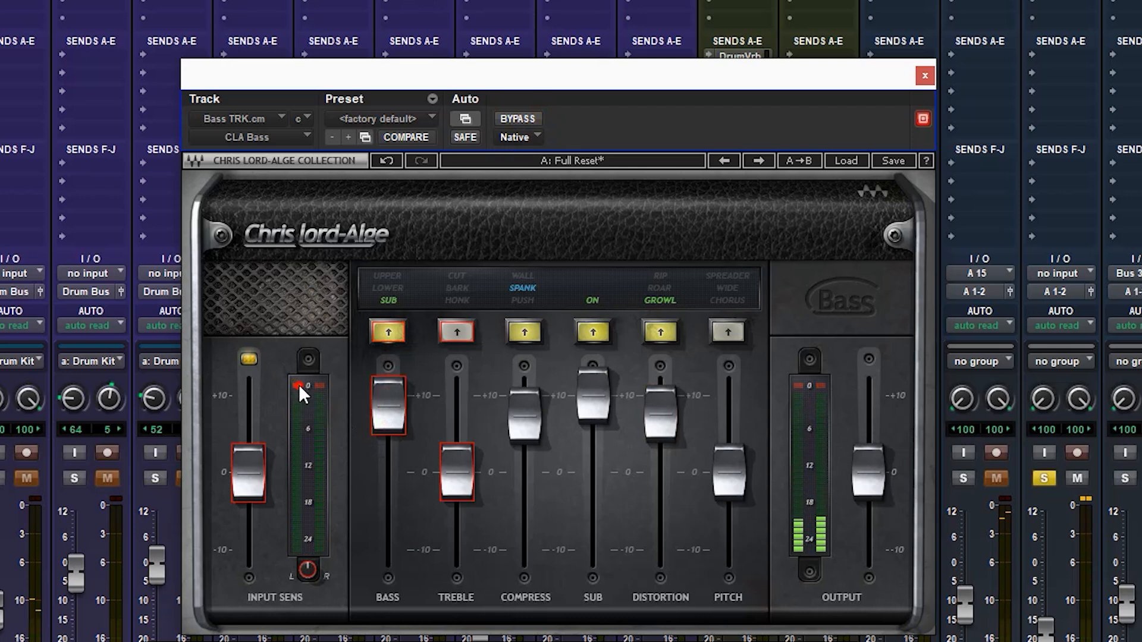
Enable Treble on Bass TRK.cm in Bark mode and raise it to about +5.5.
left_click(456, 331)
left_click(458, 331)
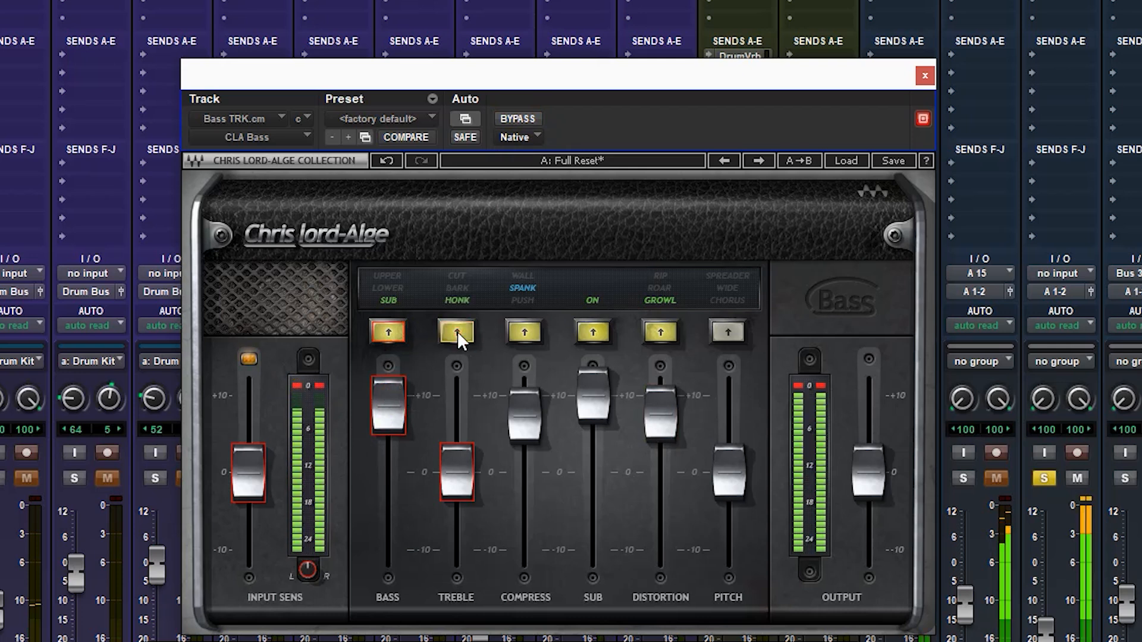
left_click_drag(458, 482, 448, 444)
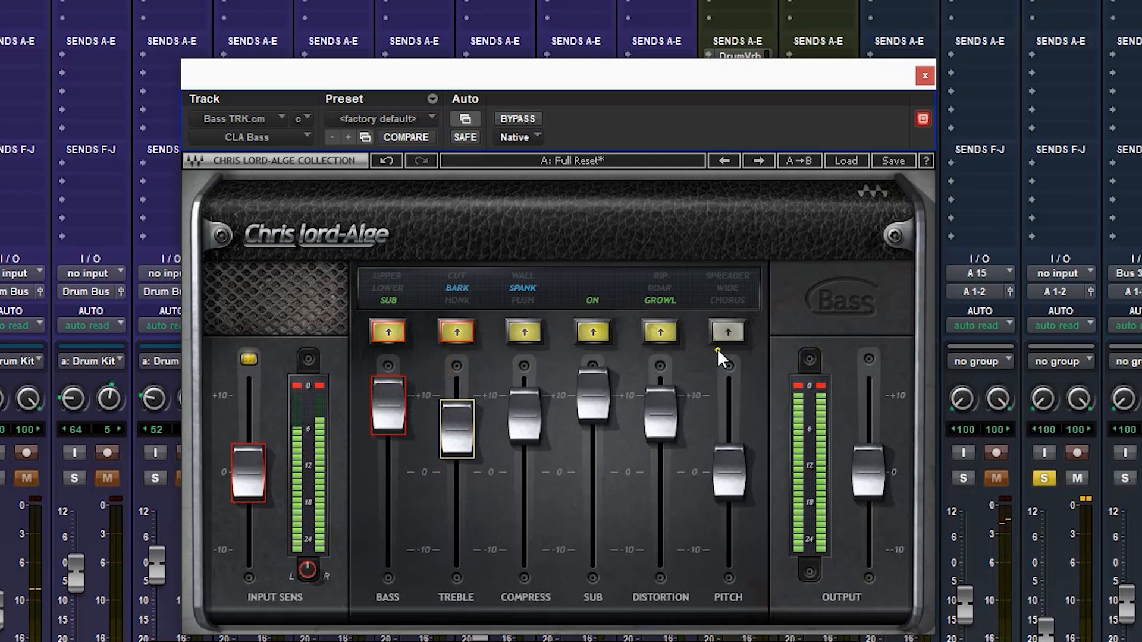
Enable Pitch on Bass TRK.cm, raise it to about +8.5, and choose the Wide mode.
left_click(727, 333)
left_click_drag(727, 475, 724, 409)
left_click(726, 333)
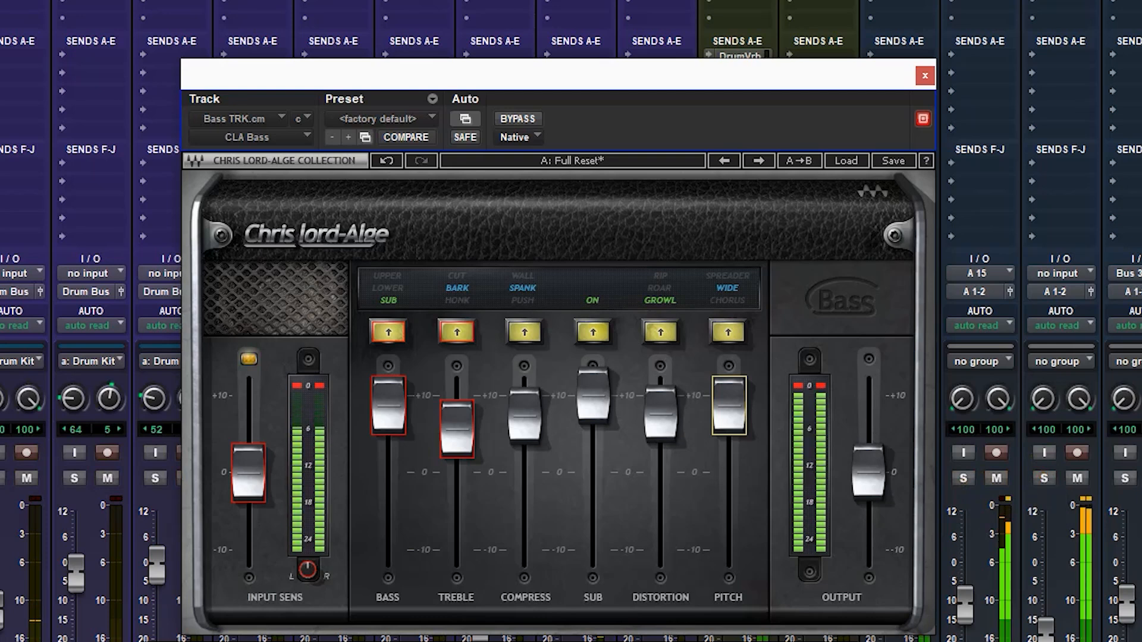
Lower the CLA Bass Output slightly on Bass TRK.cm and to about -1.6 on the Real Bass track.
left_click(862, 479)
left_click_drag(859, 477, 860, 492)
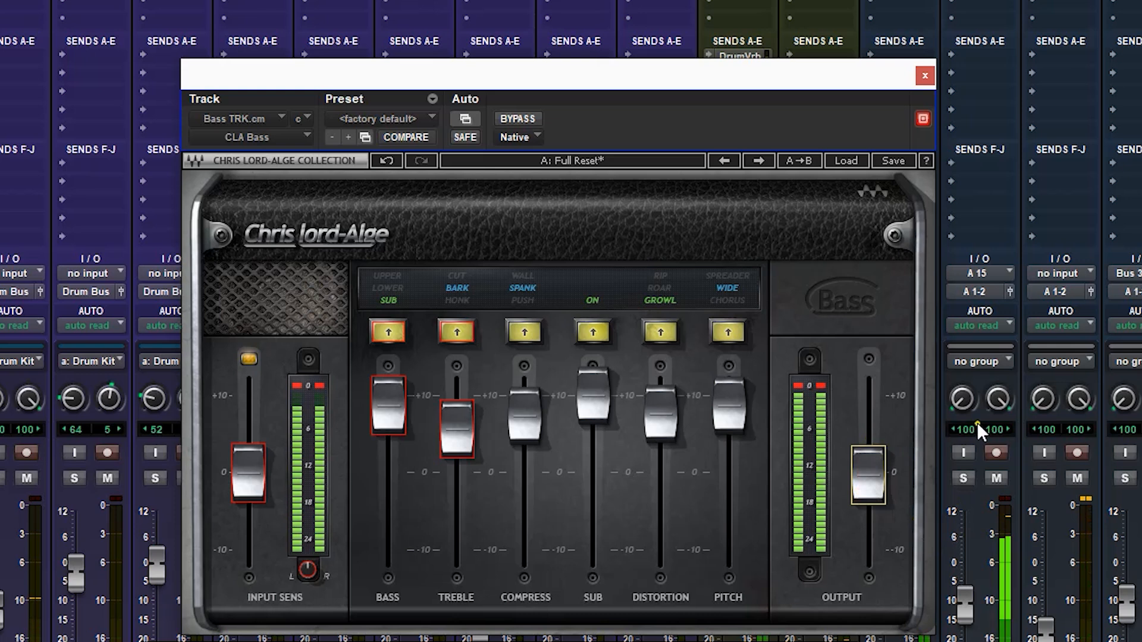
left_click(1061, 1)
left_click_drag(855, 489, 855, 496)
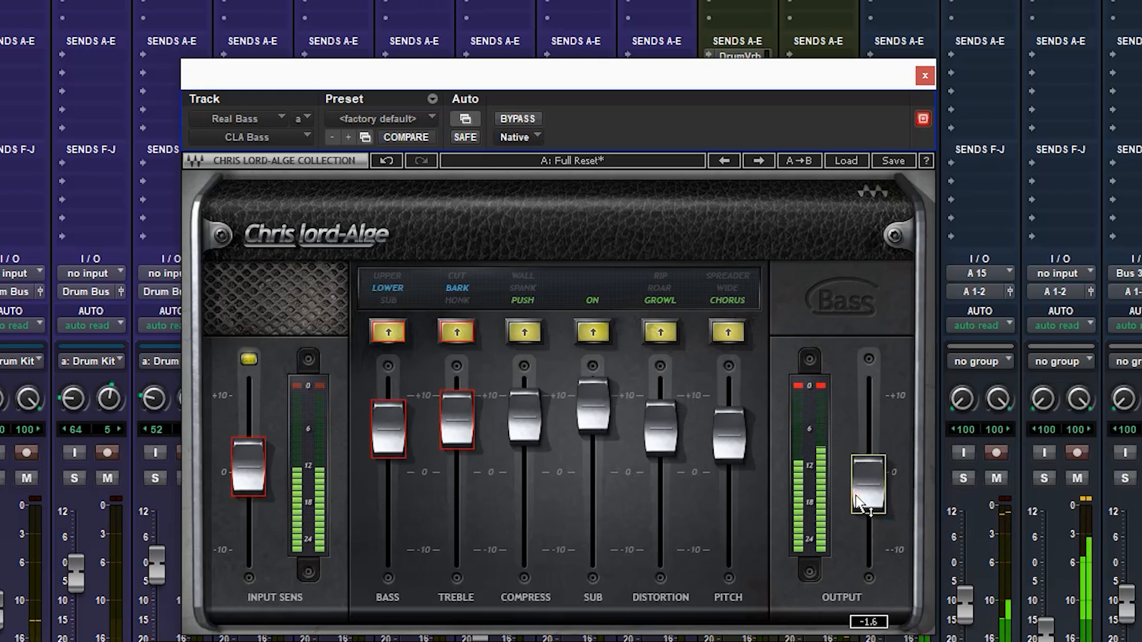